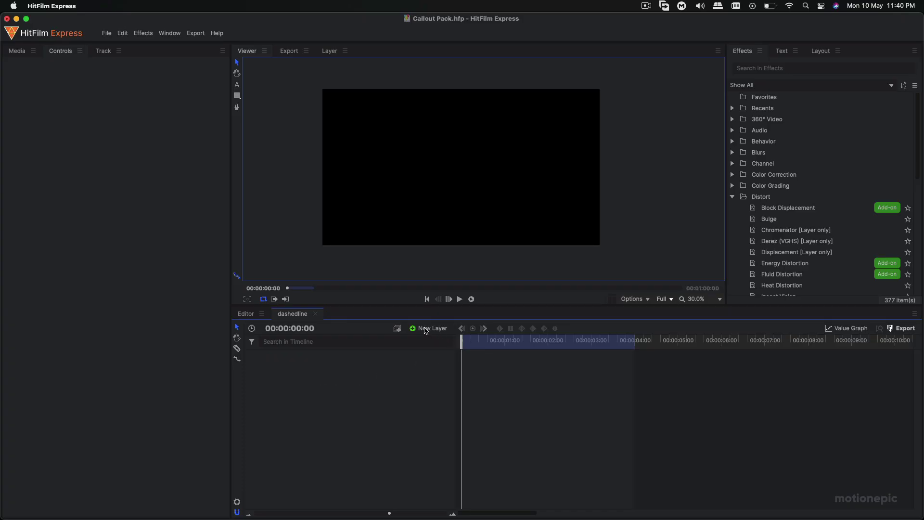
Create a new plane layer named 'line' with the white colour preset.
{"action": "left_click", "coordinate": [426, 330]}
{"action": "left_click", "coordinate": [429, 343]}
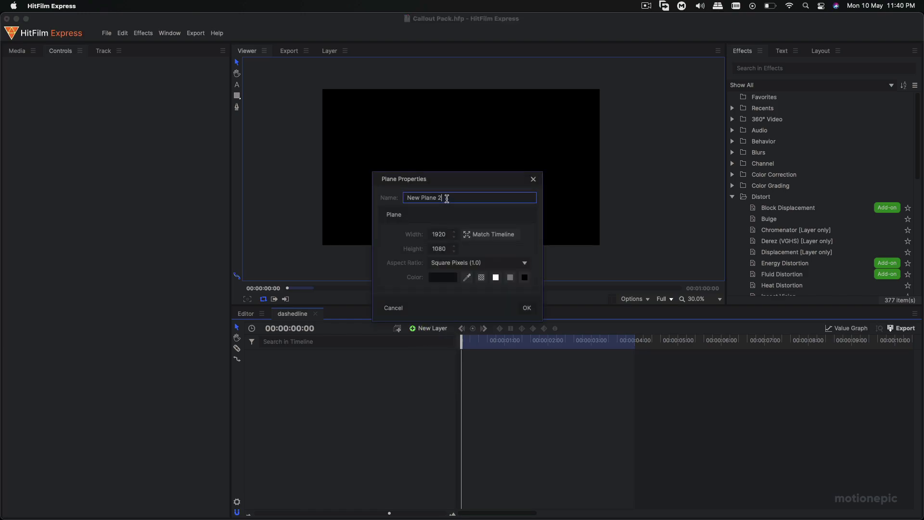
{"action": "key", "text": "super+a"}
{"action": "type", "text": "line"}
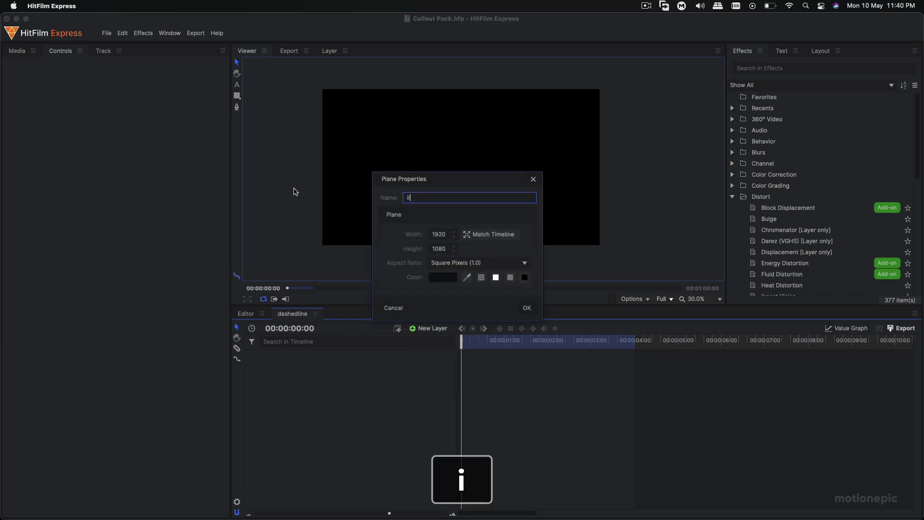
{"action": "left_click", "coordinate": [495, 277]}
Create the line plane and set its Anchor Point X and Position X to -960.
{"action": "left_click", "coordinate": [526, 307]}
{"action": "left_click", "coordinate": [250, 354]}
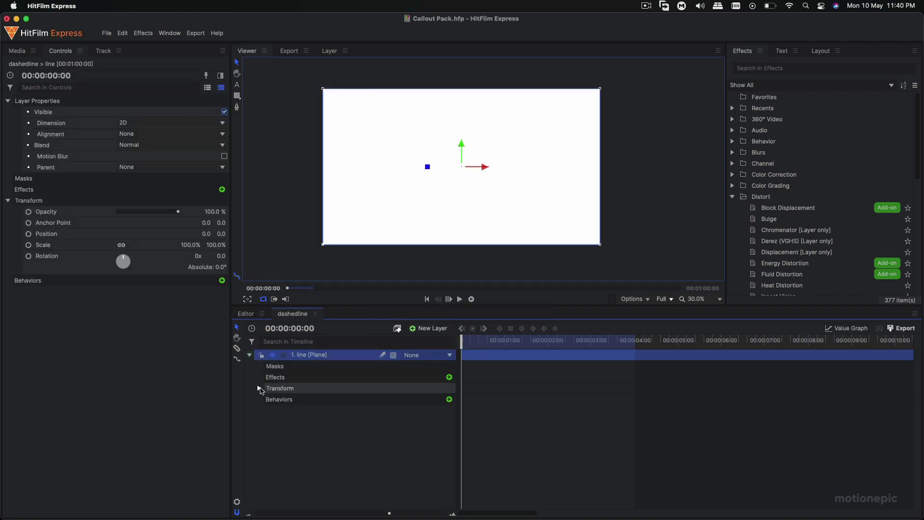
{"action": "left_click", "coordinate": [259, 388]}
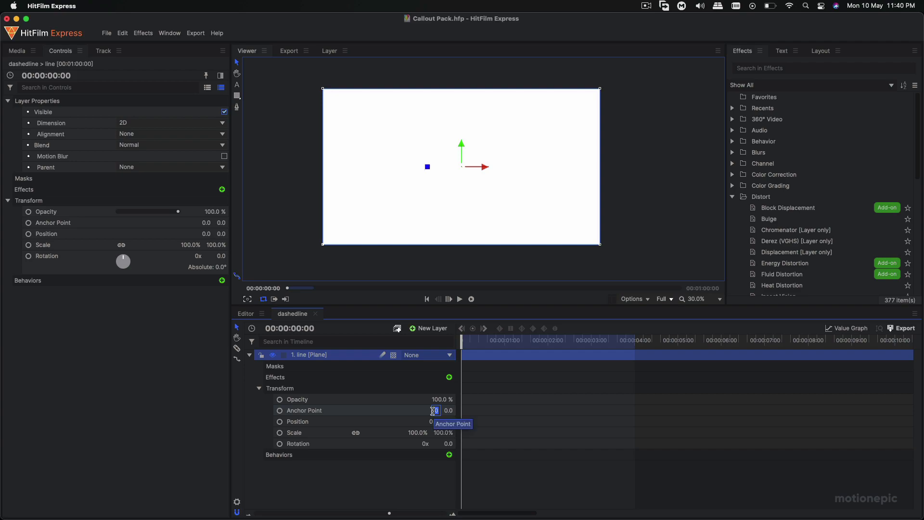
{"action": "type", "text": "-96"}
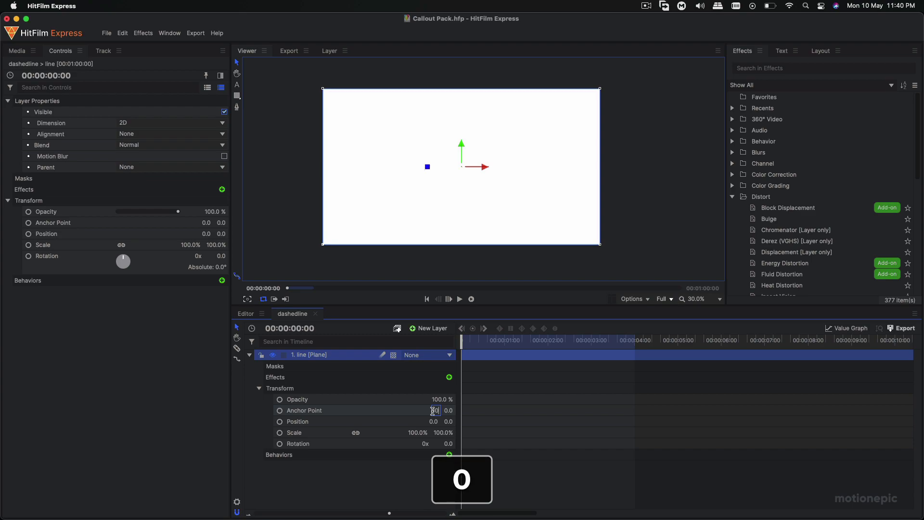
{"action": "type", "text": "0"}
{"action": "key", "text": "Return"}
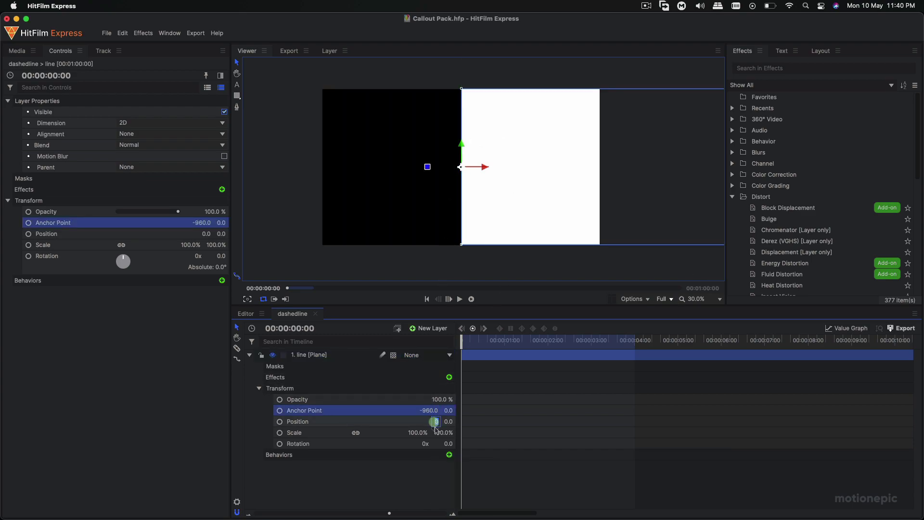
{"action": "type", "text": "-960"}
{"action": "key", "text": "Return"}
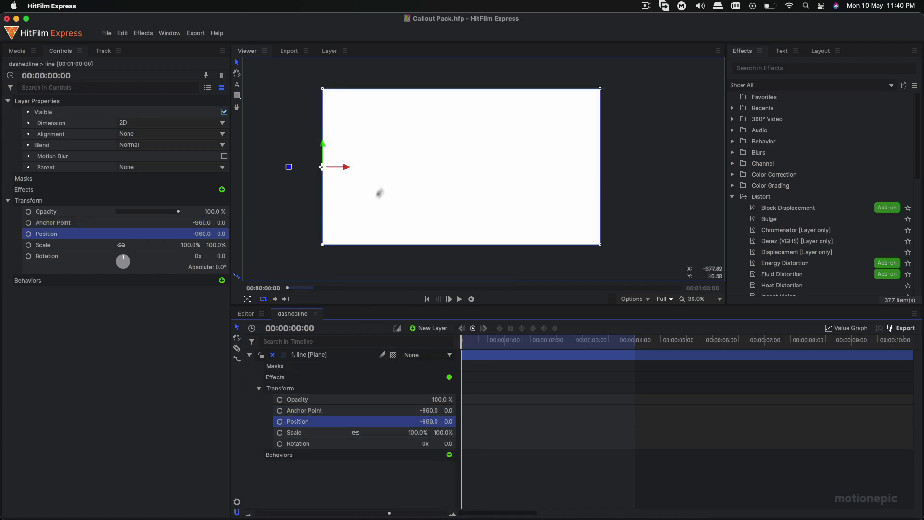
Scale the plane to 1%, unlink scale, and keyframe Scale at 0% × 1% at frame zero.
{"action": "left_click", "coordinate": [314, 435]}
{"action": "left_click", "coordinate": [444, 433]}
{"action": "type", "text": "1"}
{"action": "key", "text": "Return"}
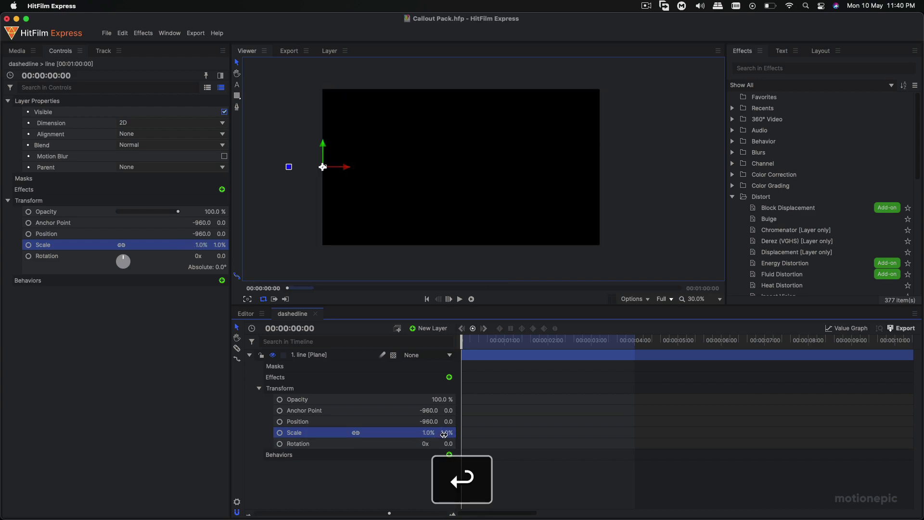
{"action": "left_click", "coordinate": [356, 432]}
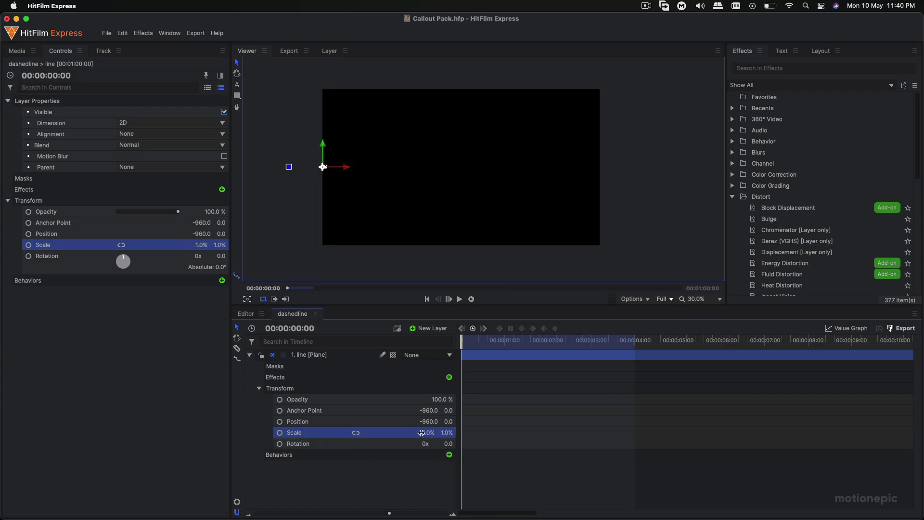
{"action": "left_click", "coordinate": [279, 432]}
{"action": "left_click", "coordinate": [427, 433]}
{"action": "type", "text": "0"}
{"action": "key", "text": "Return"}
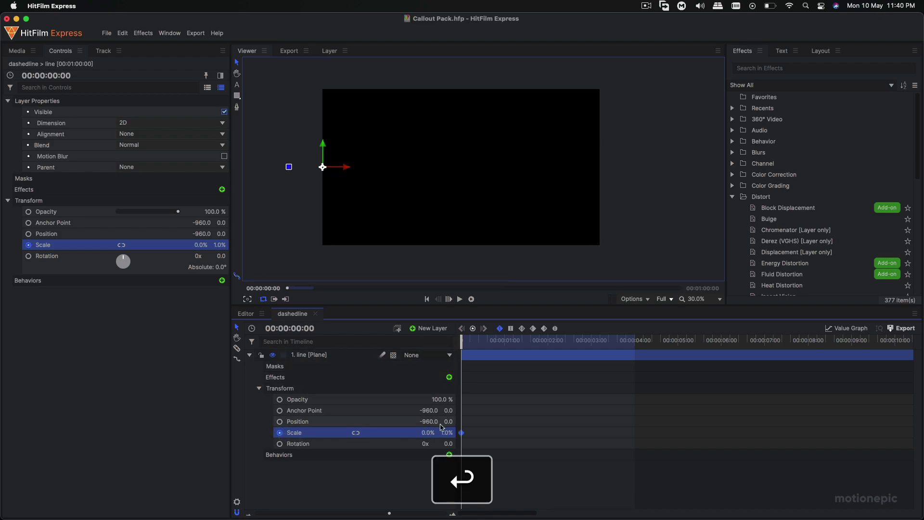
Add a 92% Scale X keyframe at two seconds, preview the growth, and collapse the layer.
{"action": "left_click", "coordinate": [548, 343]}
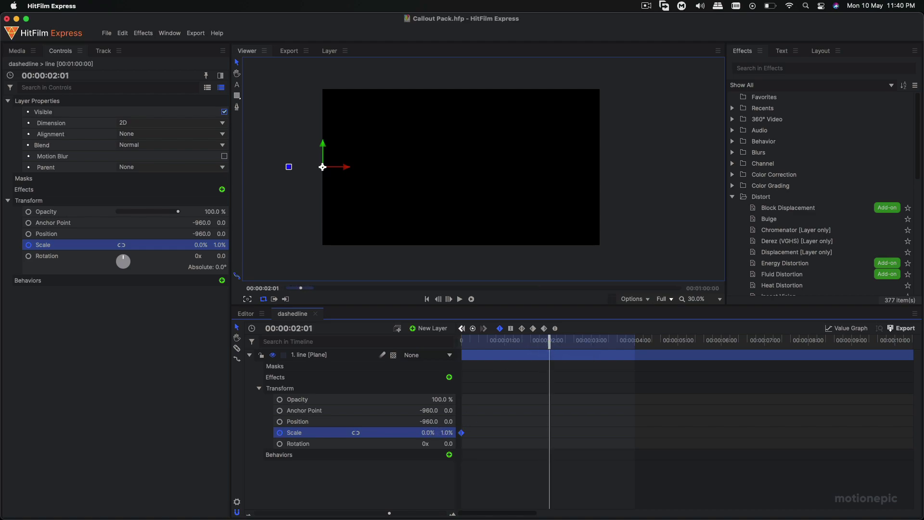
{"action": "left_click_drag", "start_coordinate": [433, 432], "coordinate": [477, 432]}
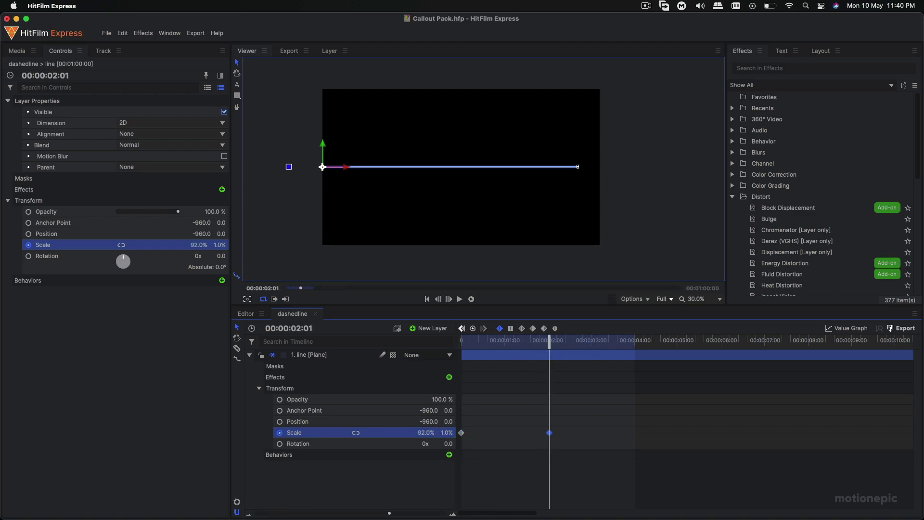
{"action": "left_click", "coordinate": [404, 467]}
{"action": "left_click", "coordinate": [462, 343]}
{"action": "key", "text": "space"}
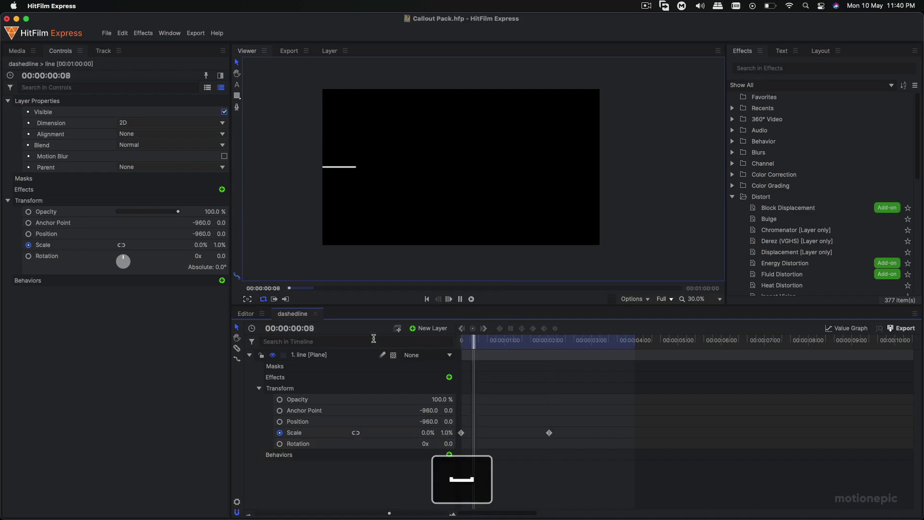
{"action": "key", "text": "space"}
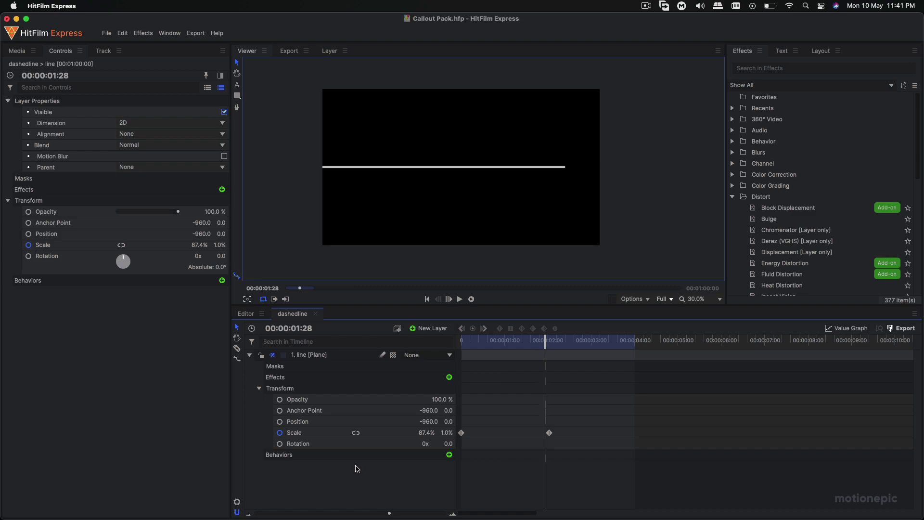
{"action": "left_click", "coordinate": [250, 356]}
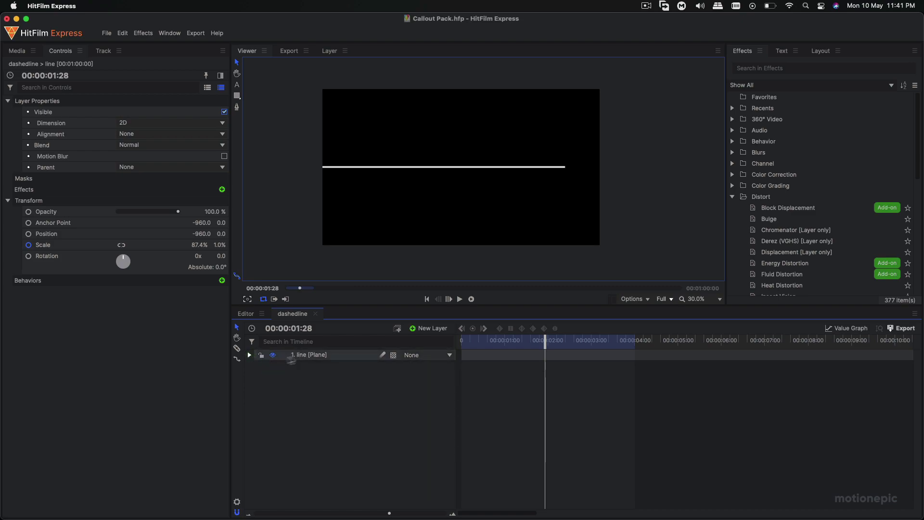
Reset the line layer to its default transform, then preview playback from the start.
{"action": "left_click", "coordinate": [295, 356]}
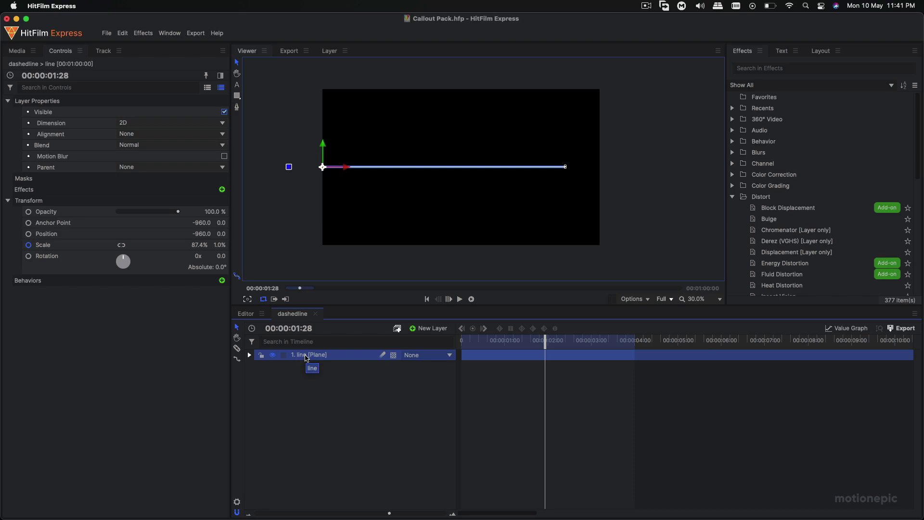
{"action": "right_click", "coordinate": [304, 358]}
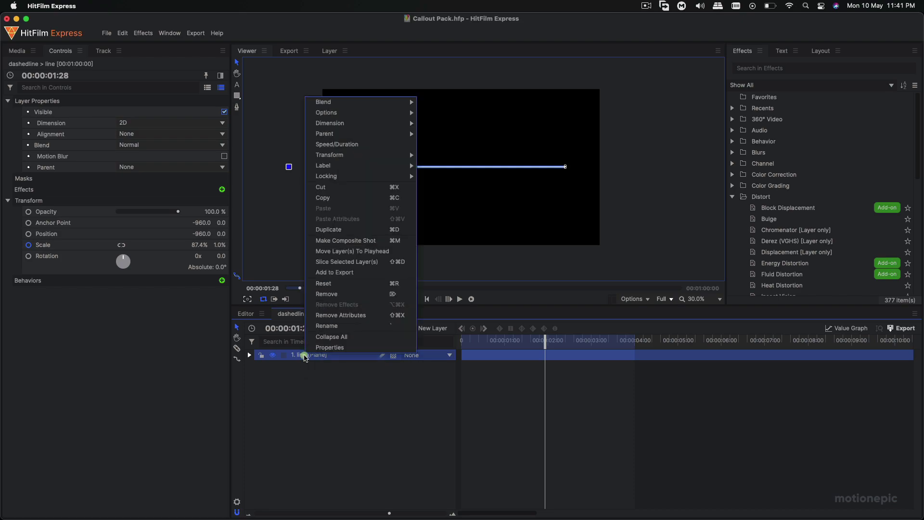
{"action": "left_click", "coordinate": [329, 284]}
{"action": "left_click", "coordinate": [346, 399]}
{"action": "key", "text": "Home"}
{"action": "key", "text": "space"}
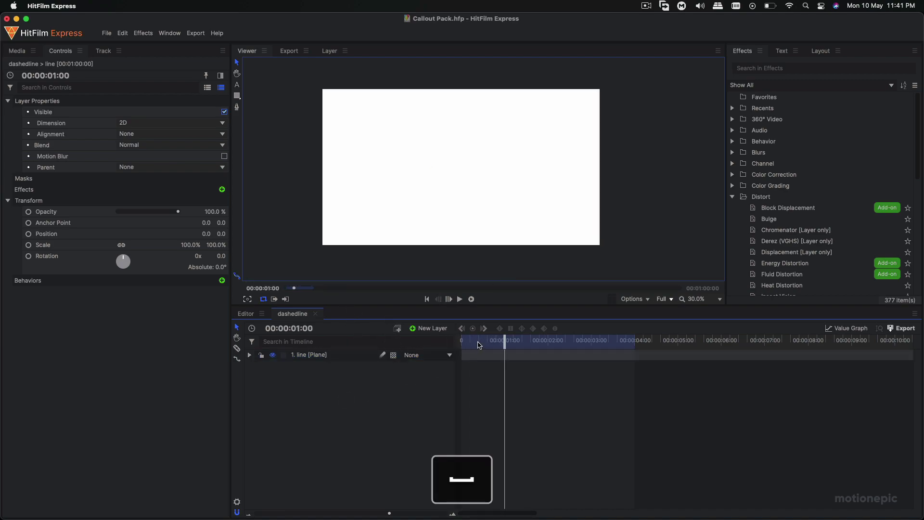
{"action": "key", "text": "space"}
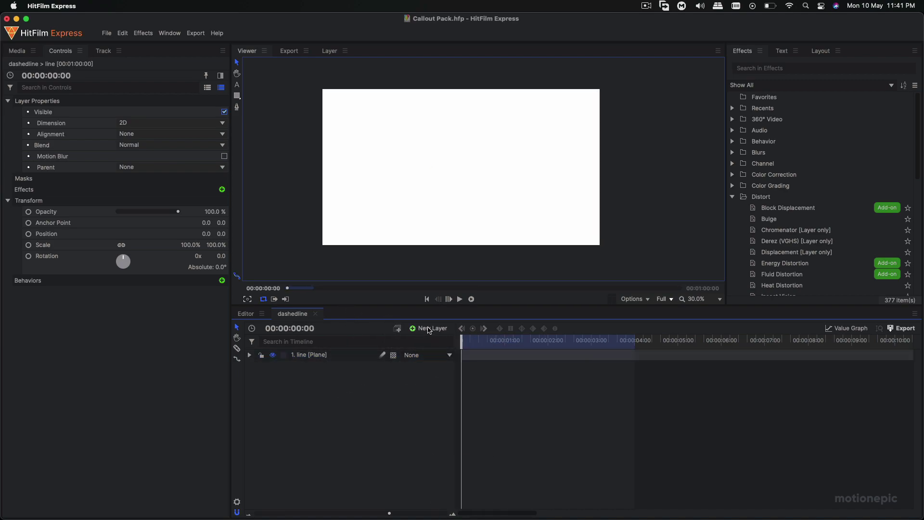
Add a point layer named 'start' and duplicate it as 'end'.
{"action": "left_click", "coordinate": [430, 330]}
{"action": "left_click", "coordinate": [430, 389]}
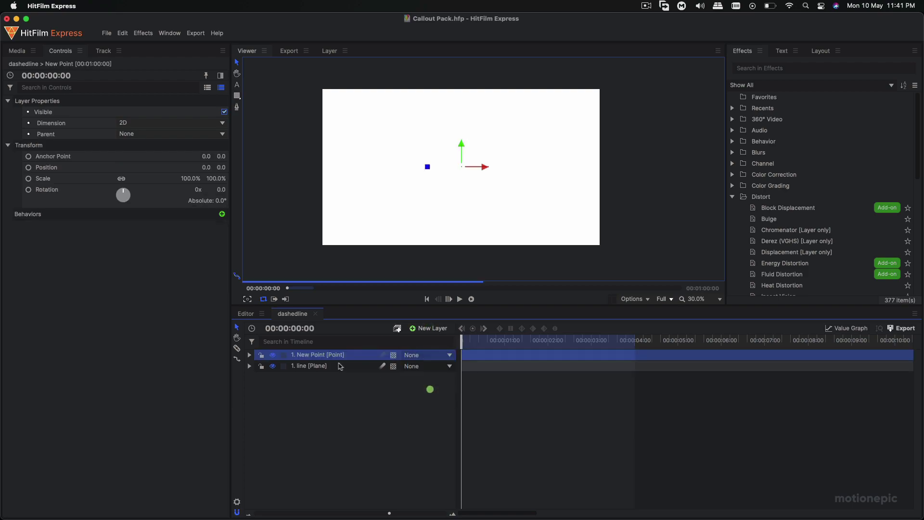
{"action": "key", "text": "Return"}
{"action": "type", "text": "start"}
{"action": "key", "text": "Return"}
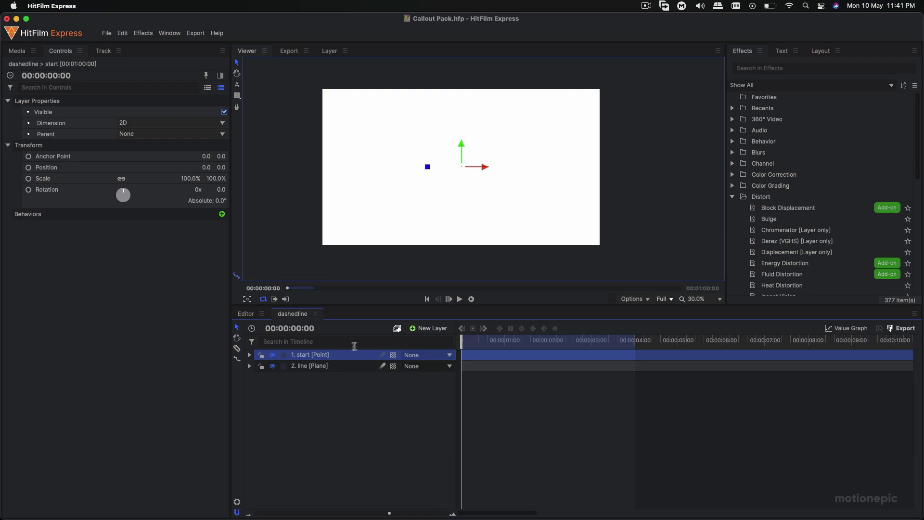
{"action": "key", "text": "super+d"}
{"action": "key", "text": "Return"}
{"action": "type", "text": "end"}
{"action": "key", "text": "Return"}
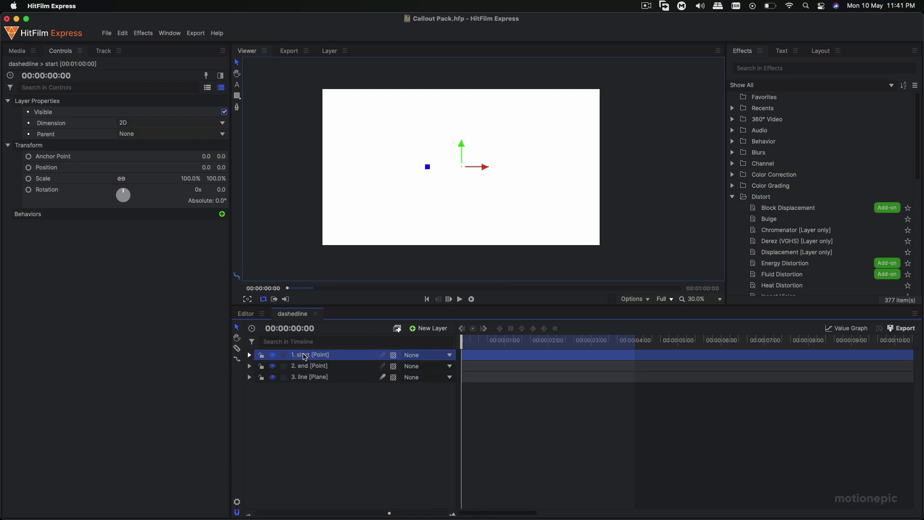
Move the start point left and the end point right of centre in the viewer.
{"action": "left_click", "coordinate": [303, 365]}
{"action": "left_click", "coordinate": [313, 404]}
{"action": "left_click", "coordinate": [310, 359]}
{"action": "left_click_drag", "start_coordinate": [482, 166], "coordinate": [390, 171]}
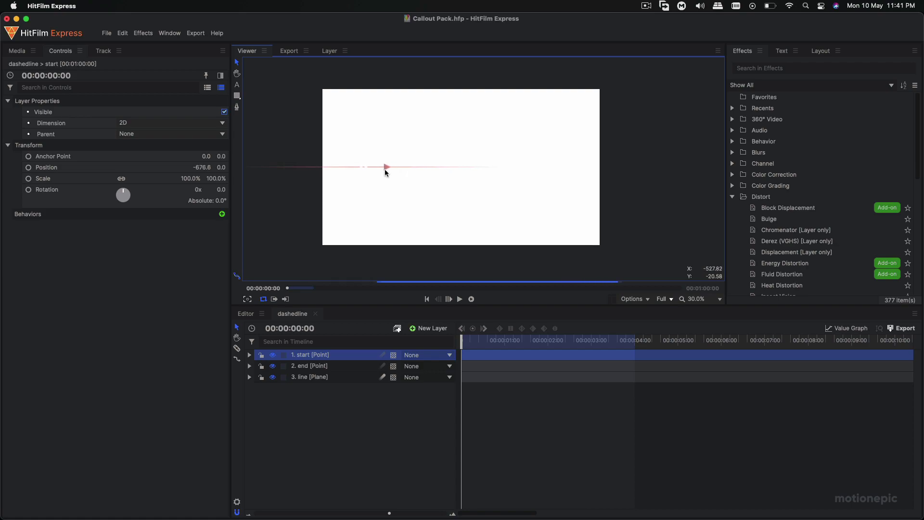
{"action": "left_click", "coordinate": [308, 366]}
{"action": "left_click_drag", "start_coordinate": [487, 169], "coordinate": [566, 167]}
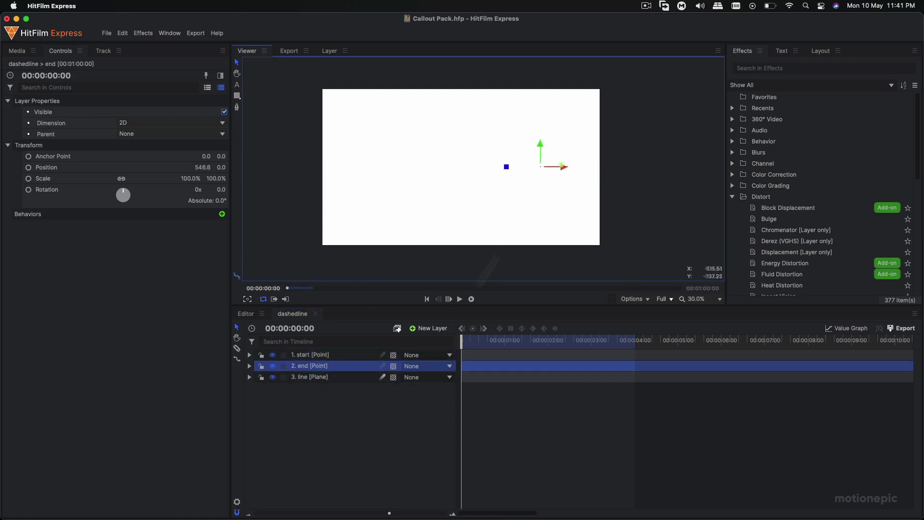
{"action": "left_click", "coordinate": [311, 378]}
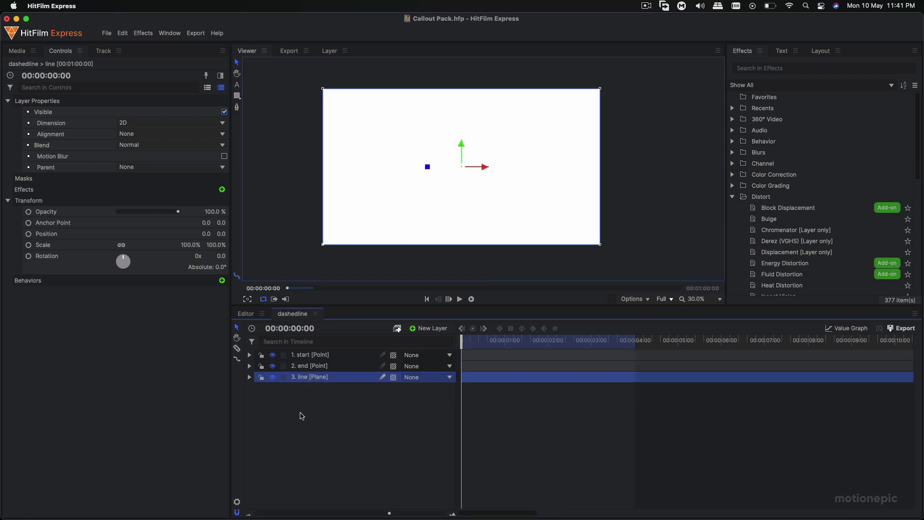
Search effects for 'neon' and drag Lightsword (2-Point Auto) onto the line plane.
{"action": "left_click", "coordinate": [751, 68]}
{"action": "type", "text": "neon"}
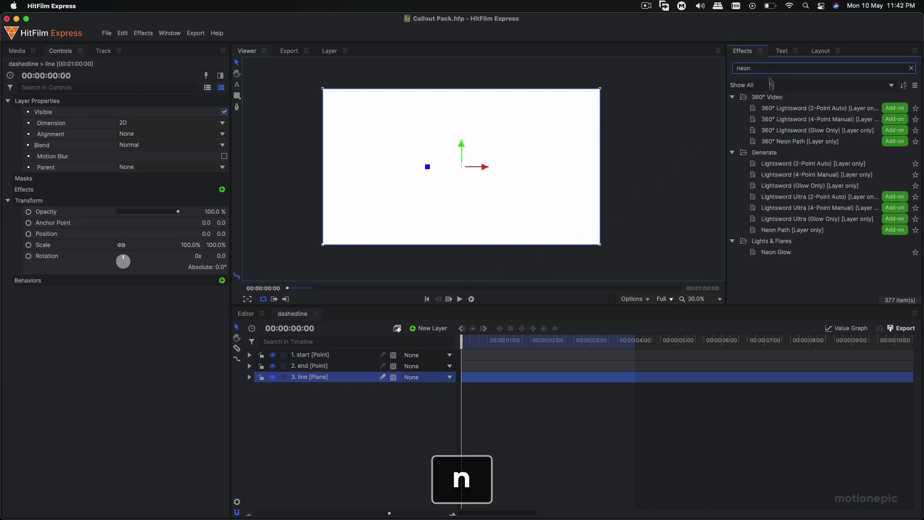
{"action": "left_click", "coordinate": [770, 164]}
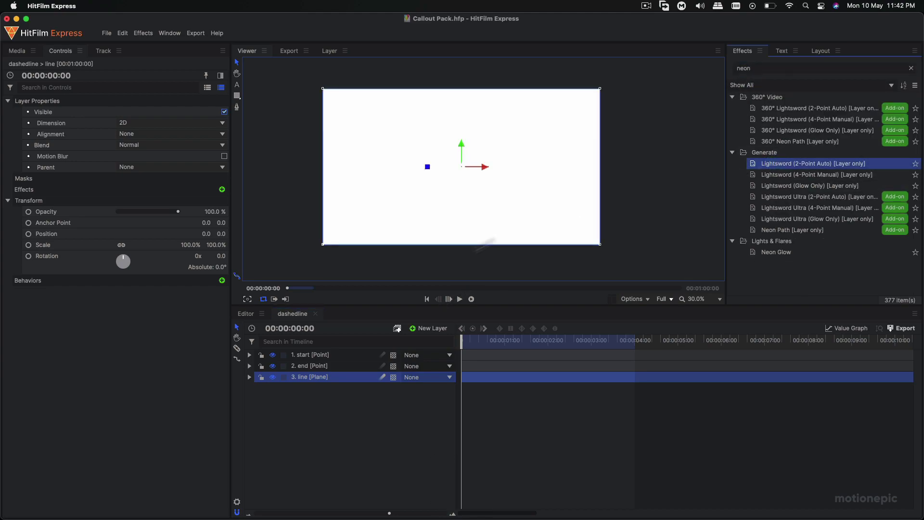
{"action": "left_click_drag", "start_coordinate": [770, 164], "coordinate": [462, 183]}
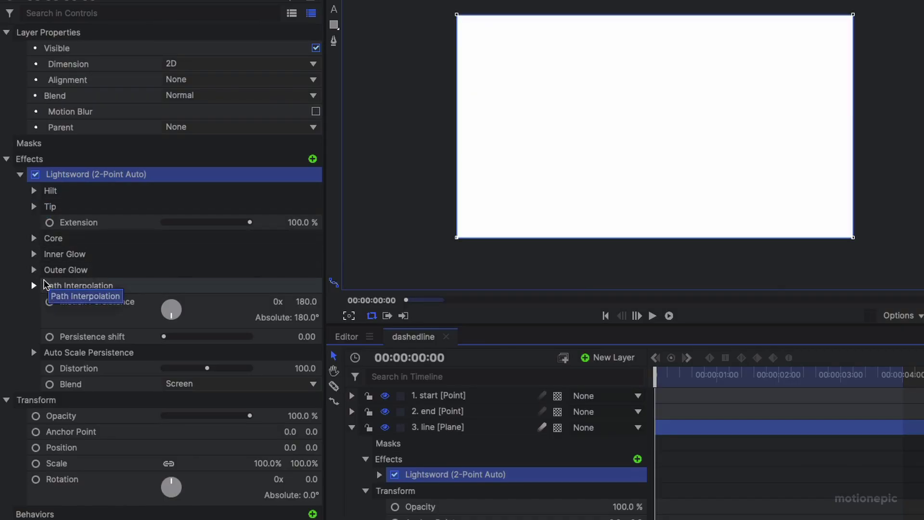
{"action": "left_click", "coordinate": [193, 384]}
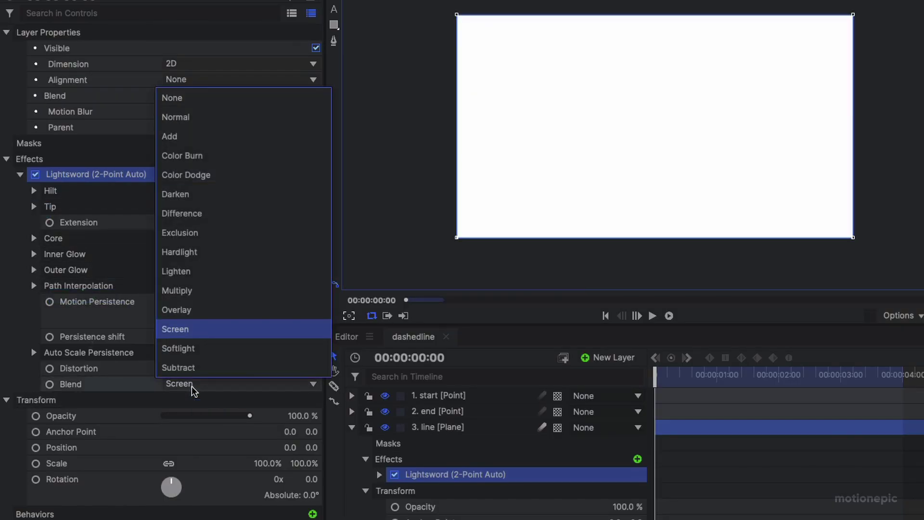
Keep blend at None and link Hilt Position to '1. start' and Tip Position to '2. end'.
{"action": "left_click", "coordinate": [174, 101]}
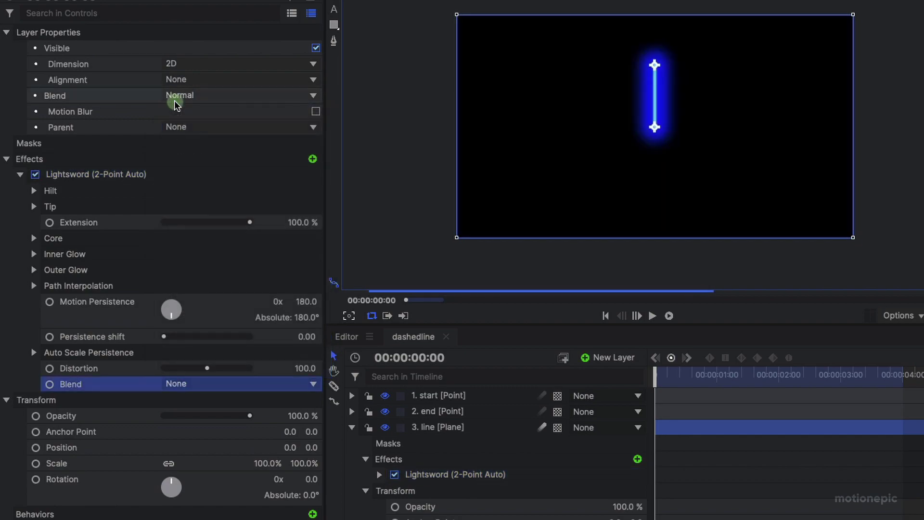
{"action": "left_click", "coordinate": [34, 190]}
{"action": "left_click", "coordinate": [33, 254]}
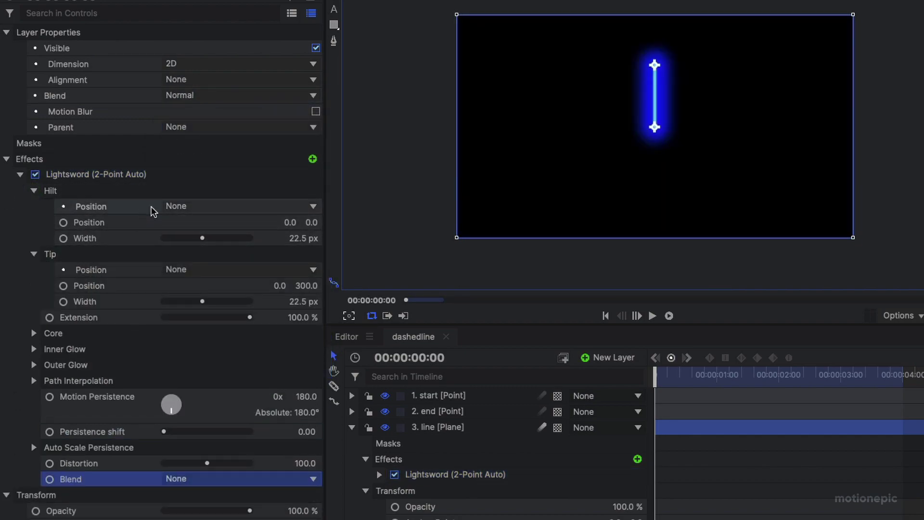
{"action": "left_click", "coordinate": [172, 210]}
{"action": "left_click", "coordinate": [180, 229]}
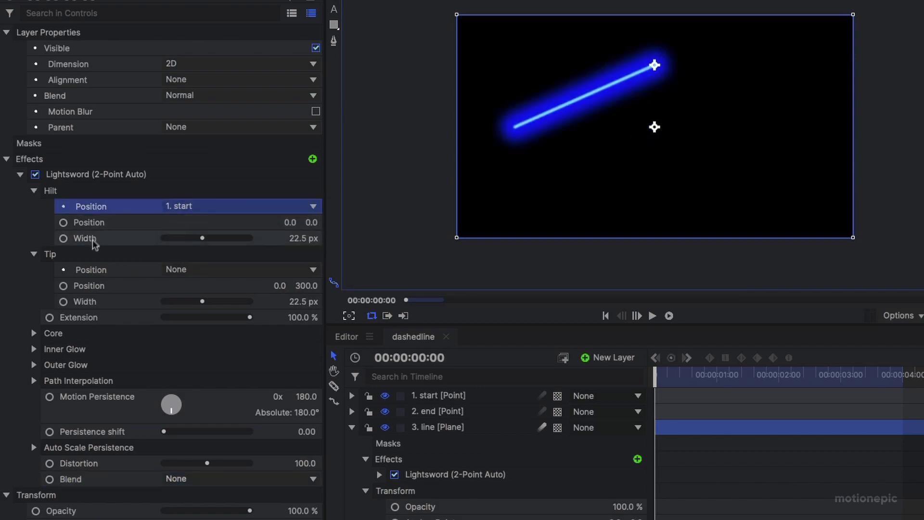
{"action": "left_click", "coordinate": [185, 270]}
{"action": "left_click", "coordinate": [181, 310]}
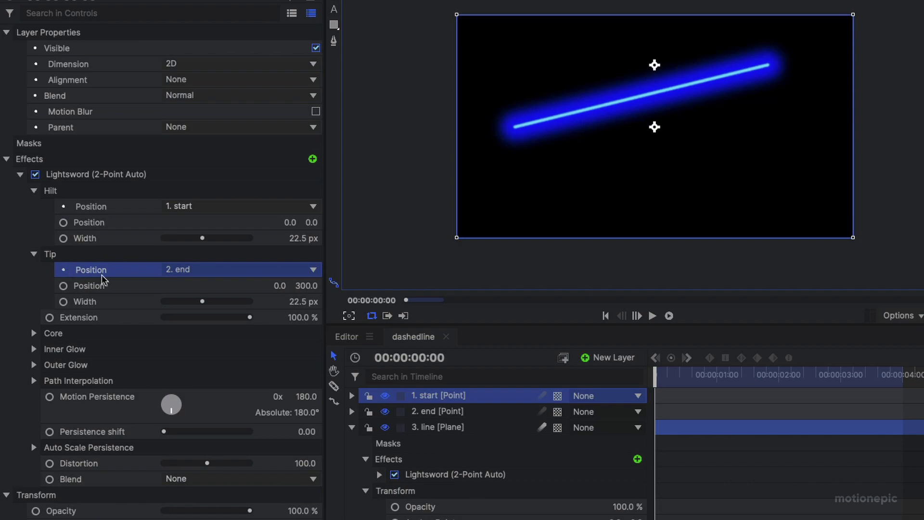
Set the Tip Position Y to 0 so the line runs horizontally.
{"action": "left_click", "coordinate": [99, 289]}
{"action": "left_click", "coordinate": [310, 287]}
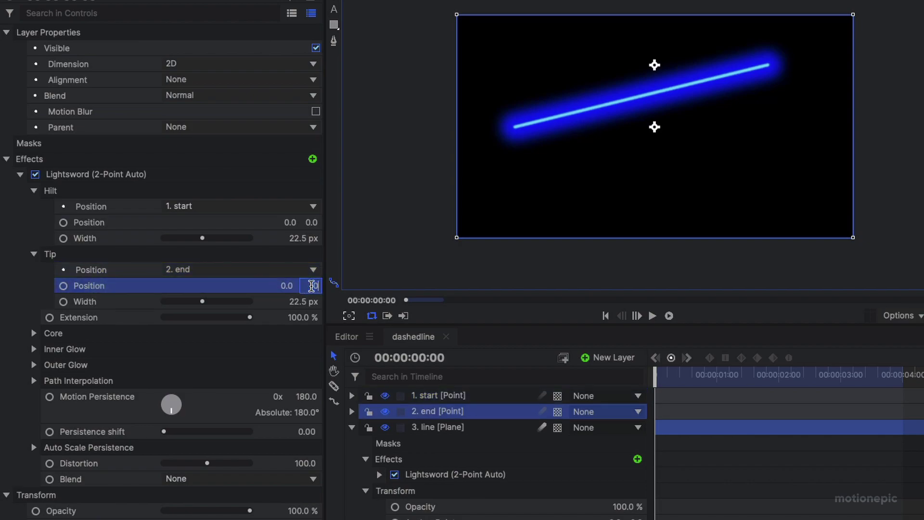
{"action": "type", "text": "0"}
{"action": "key", "text": "Return"}
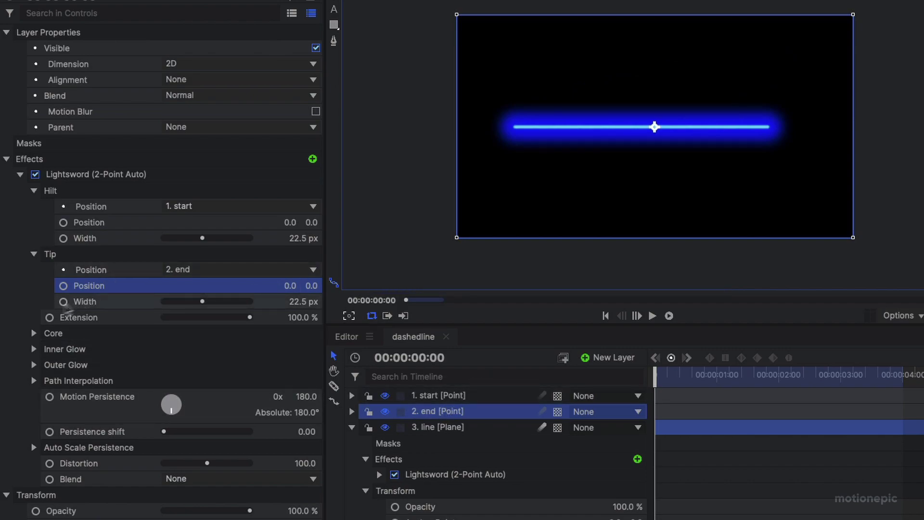
Set Core Feather to 0%, Core Stability to 100, and Inner Glow Width to 0 px.
{"action": "left_click", "coordinate": [32, 333]}
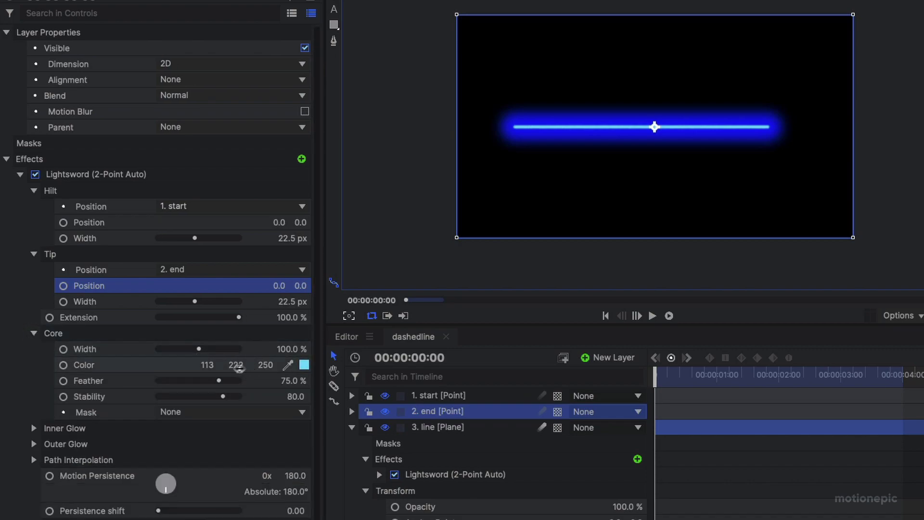
{"action": "left_click_drag", "start_coordinate": [219, 381], "coordinate": [94, 384]}
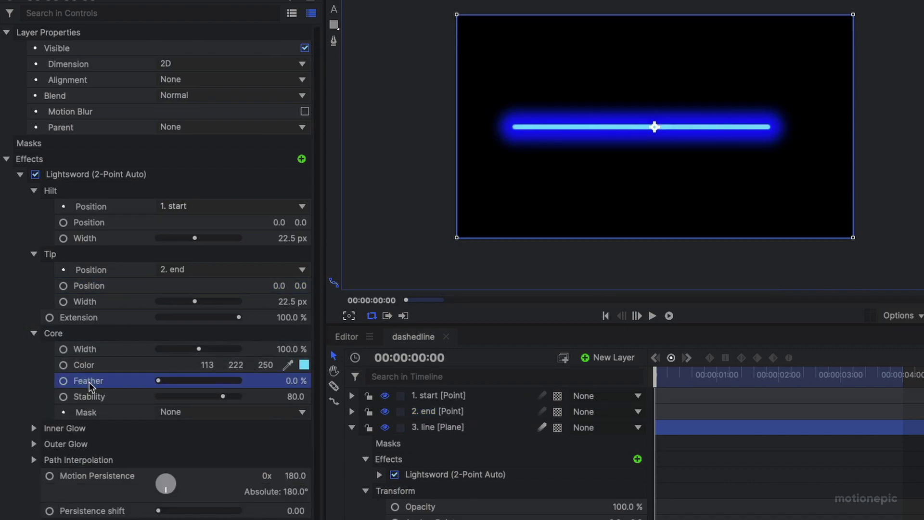
{"action": "left_click_drag", "start_coordinate": [221, 396], "coordinate": [271, 397]}
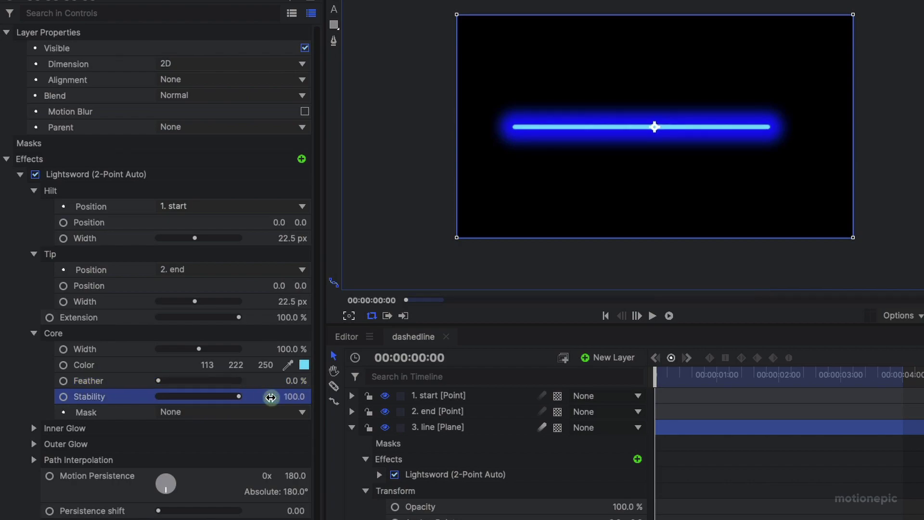
{"action": "left_click", "coordinate": [34, 427]}
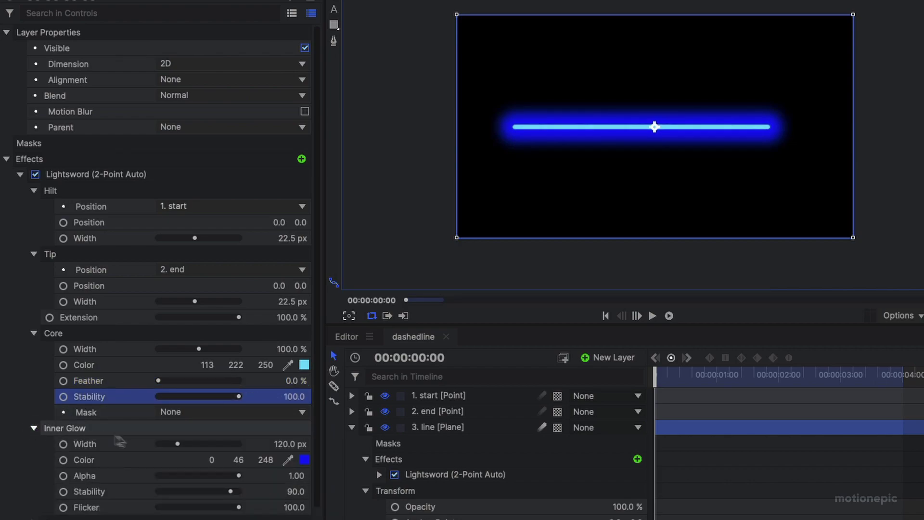
{"action": "left_click_drag", "start_coordinate": [182, 447], "coordinate": [122, 440]}
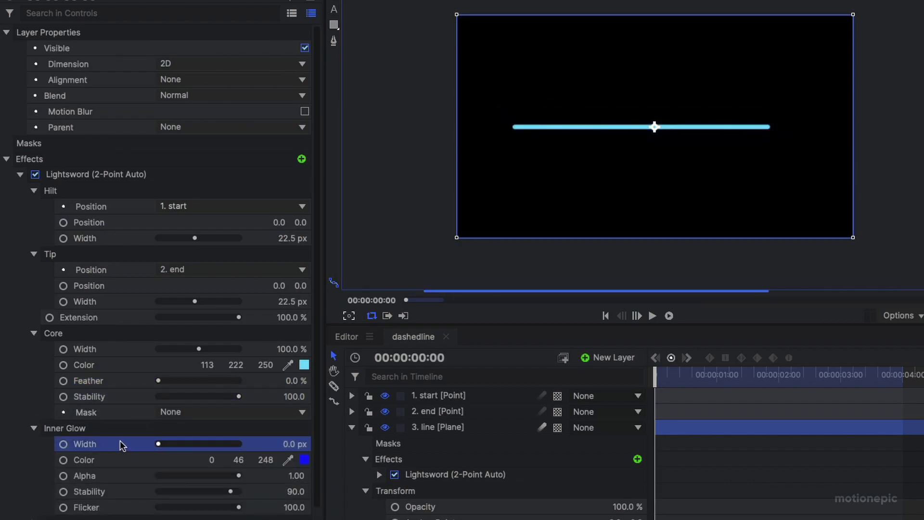
{"action": "left_click", "coordinate": [35, 428]}
{"action": "left_click", "coordinate": [34, 333]}
Set Distortion to 0 to smooth the line, and test a shorter Extension.
{"action": "scroll", "coordinate": [611, 114], "scroll_direction": "up", "scroll_amount": 5}
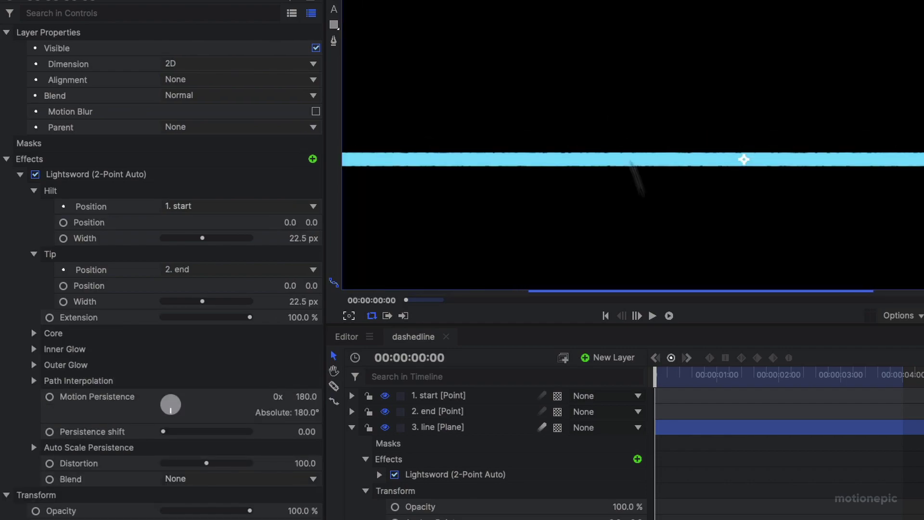
{"action": "left_click_drag", "start_coordinate": [672, 379], "coordinate": [644, 373]}
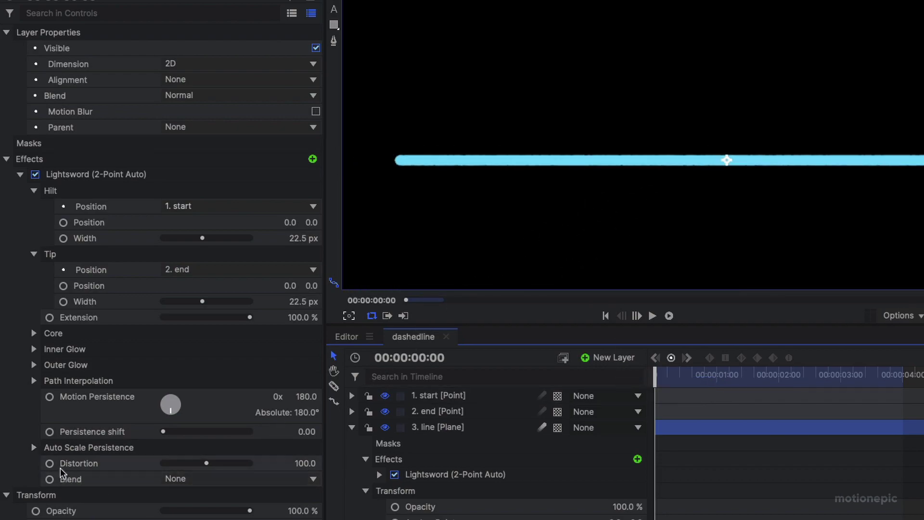
{"action": "left_click_drag", "start_coordinate": [207, 463], "coordinate": [164, 463]}
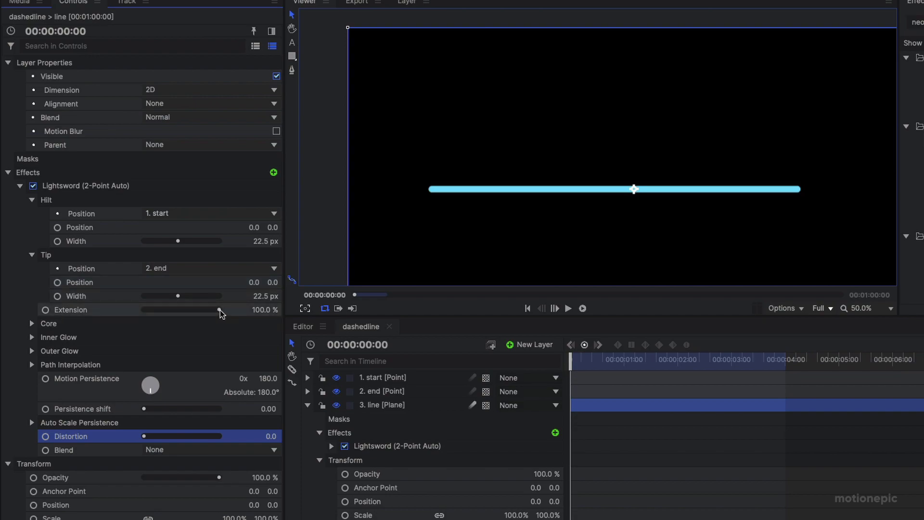
{"action": "left_click_drag", "start_coordinate": [219, 309], "coordinate": [150, 309]}
Keyframe Extension from 0% at frame zero to 100% at 00:00:02:01.
{"action": "key", "text": "ctrl+z"}
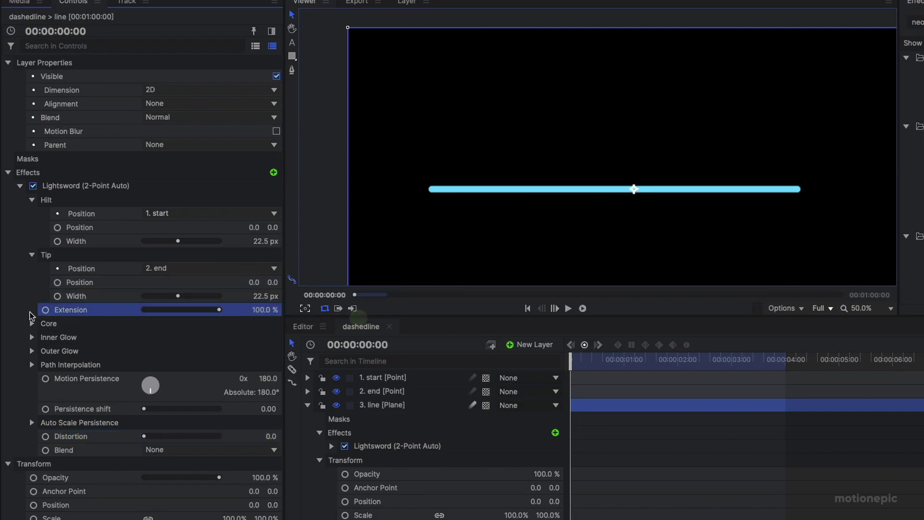
{"action": "left_click", "coordinate": [46, 310]}
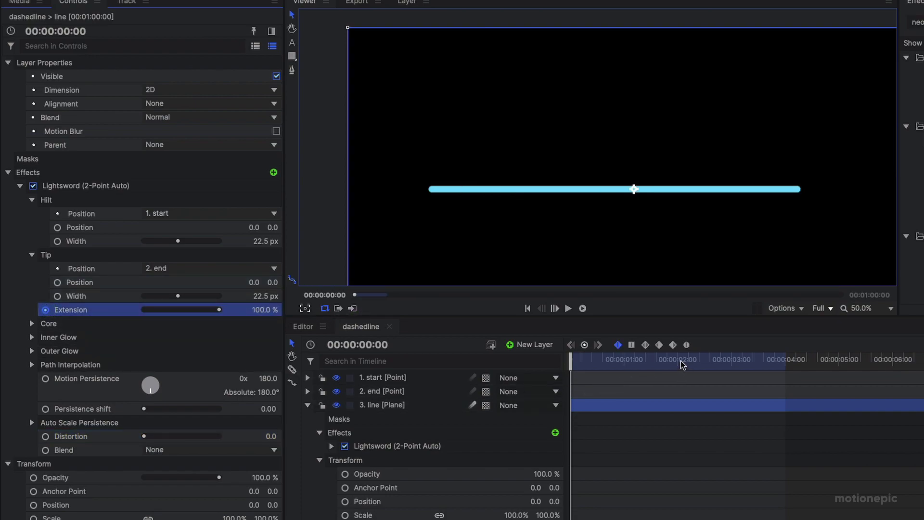
{"action": "left_click_drag", "start_coordinate": [681, 364], "coordinate": [679, 364]}
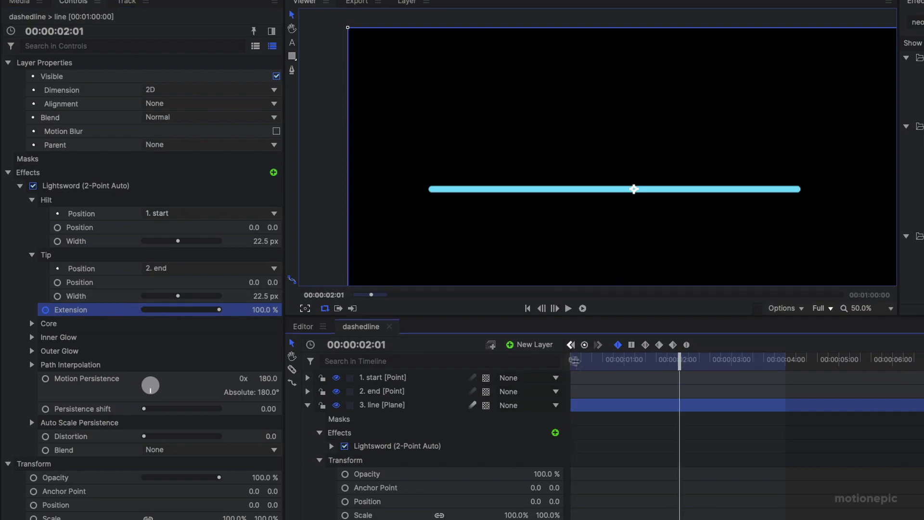
{"action": "left_click", "coordinate": [584, 345]}
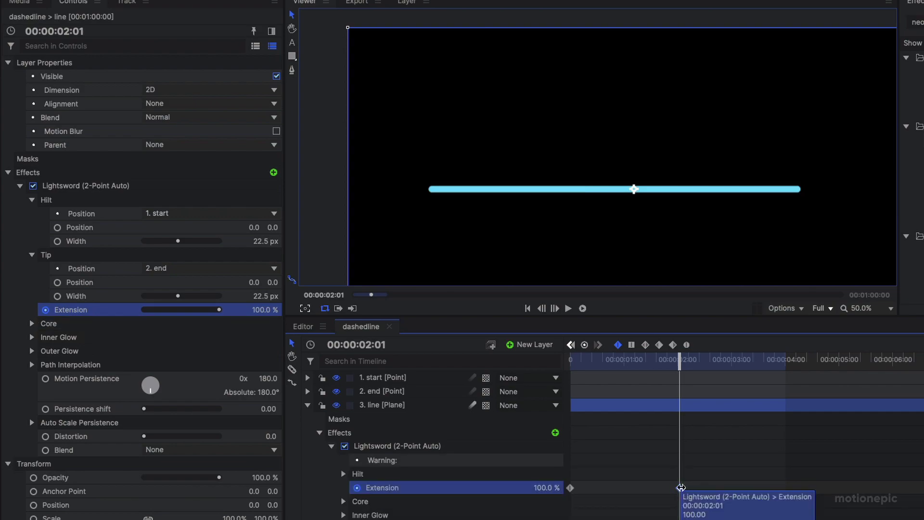
{"action": "left_click", "coordinate": [575, 361]}
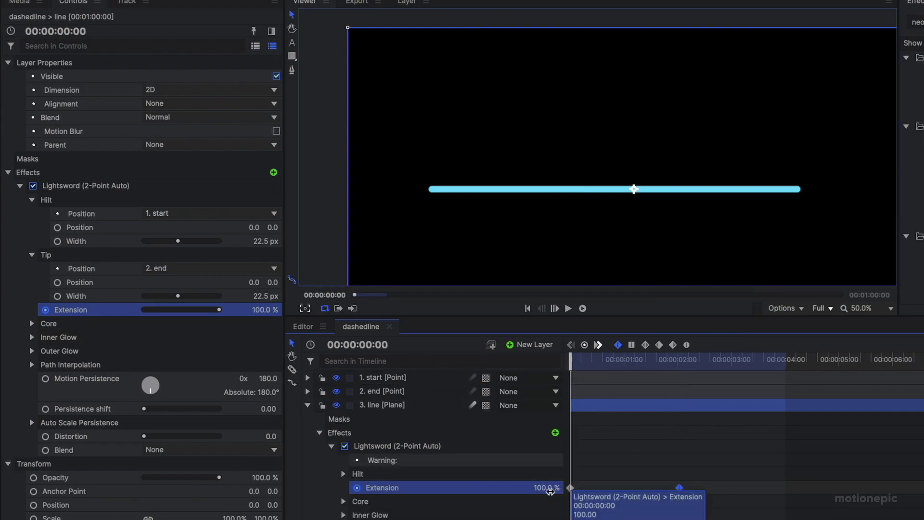
{"action": "left_click_drag", "start_coordinate": [548, 490], "coordinate": [496, 490]}
Play back the growing line, then select the Hilt and Tip width settings.
{"action": "left_click", "coordinate": [623, 508]}
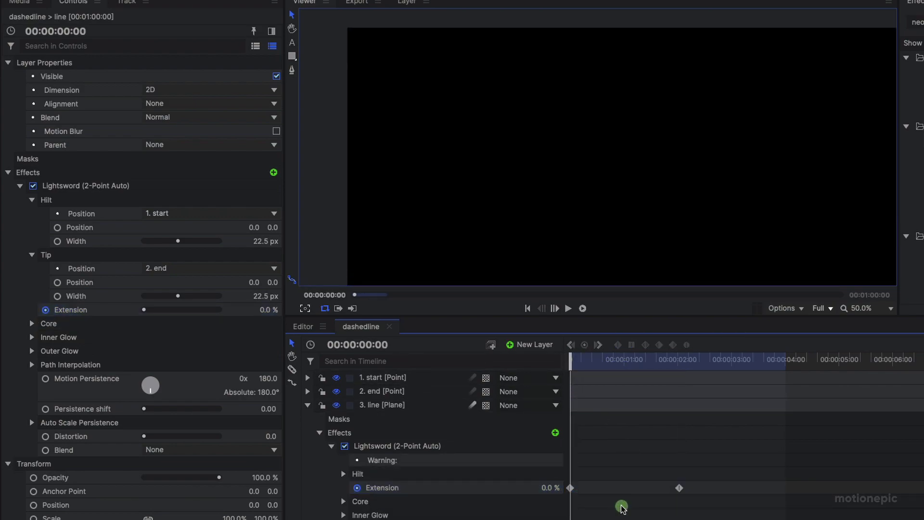
{"action": "key", "text": "space"}
{"action": "scroll", "coordinate": [680, 200], "scroll_direction": "down", "scroll_amount": 2}
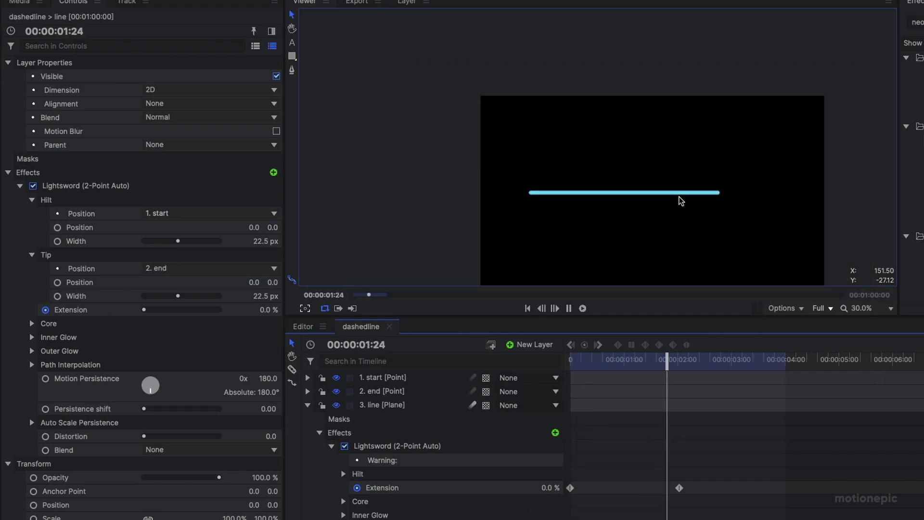
{"action": "key", "text": "space"}
{"action": "left_click", "coordinate": [83, 242]}
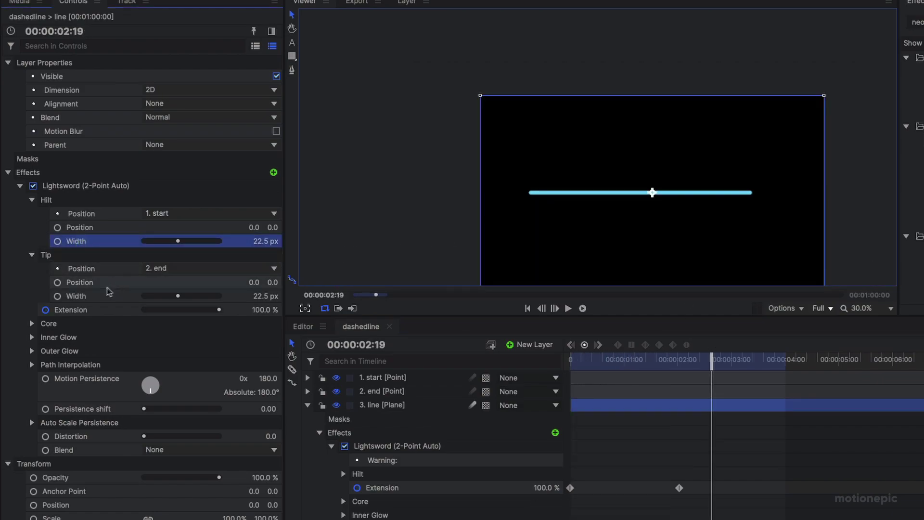
{"action": "left_click", "coordinate": [94, 297]}
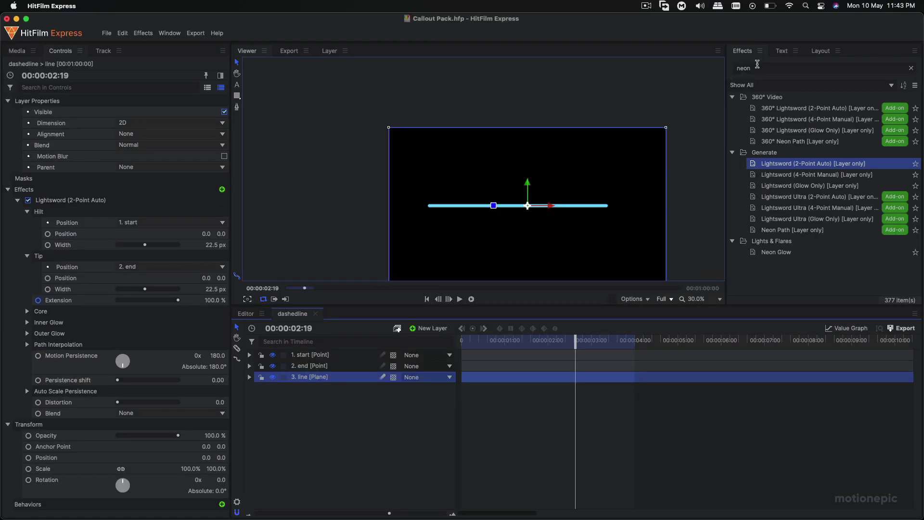
Search for 'grid' and apply the Grid effect to the line layer with Stencil Alpha blend.
{"action": "left_click", "coordinate": [759, 67]}
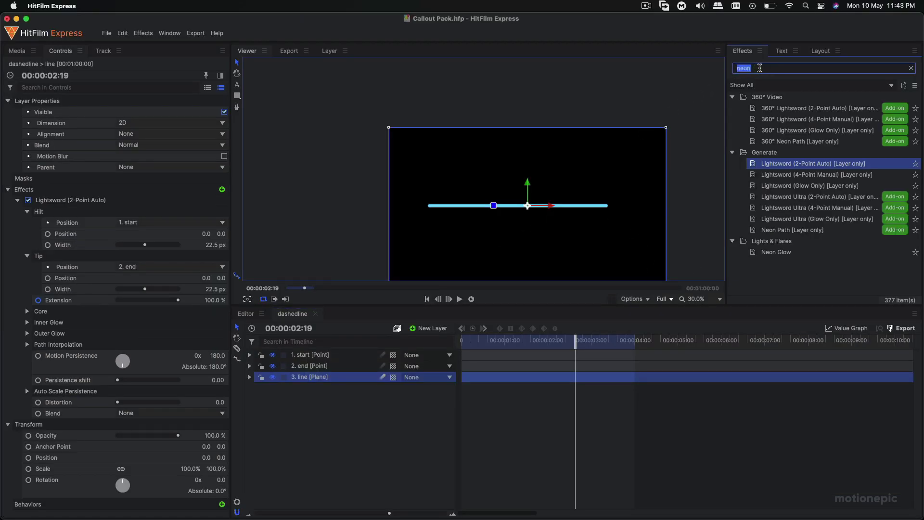
{"action": "type", "text": "grid"}
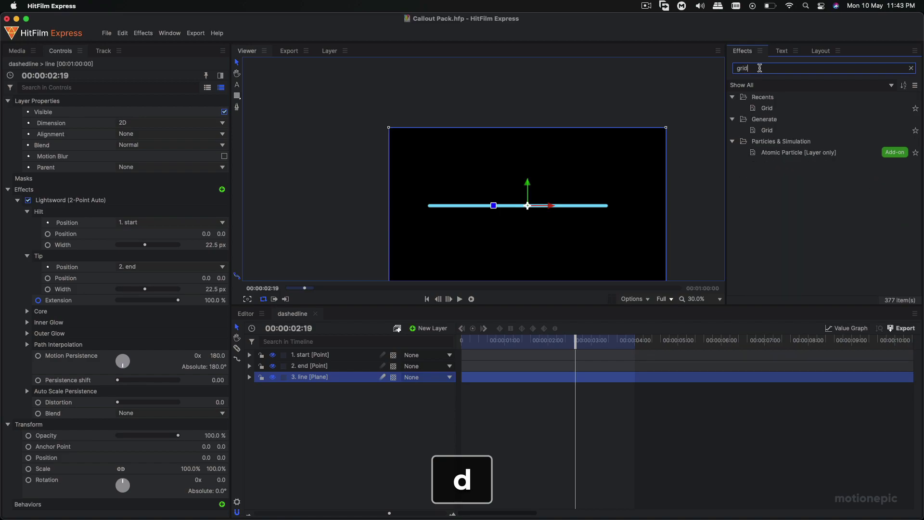
{"action": "left_click", "coordinate": [765, 108]}
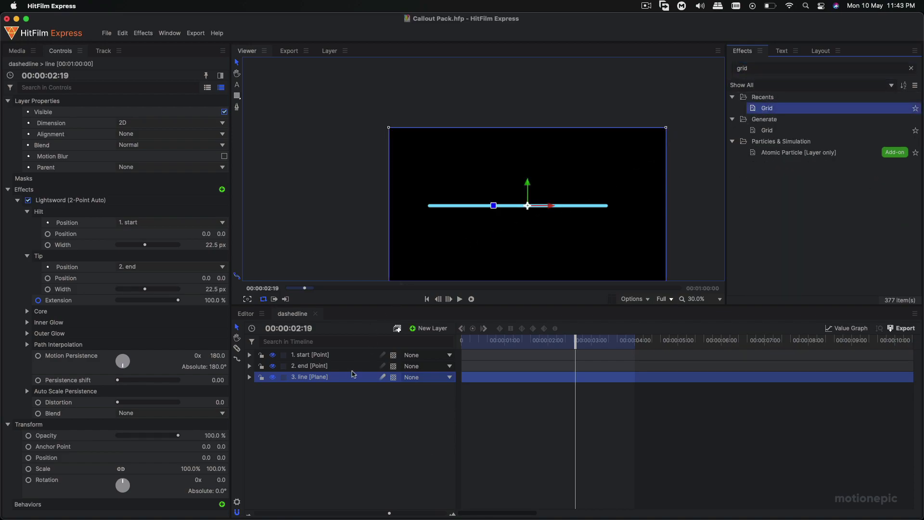
{"action": "left_click_drag", "start_coordinate": [335, 379], "coordinate": [336, 379]}
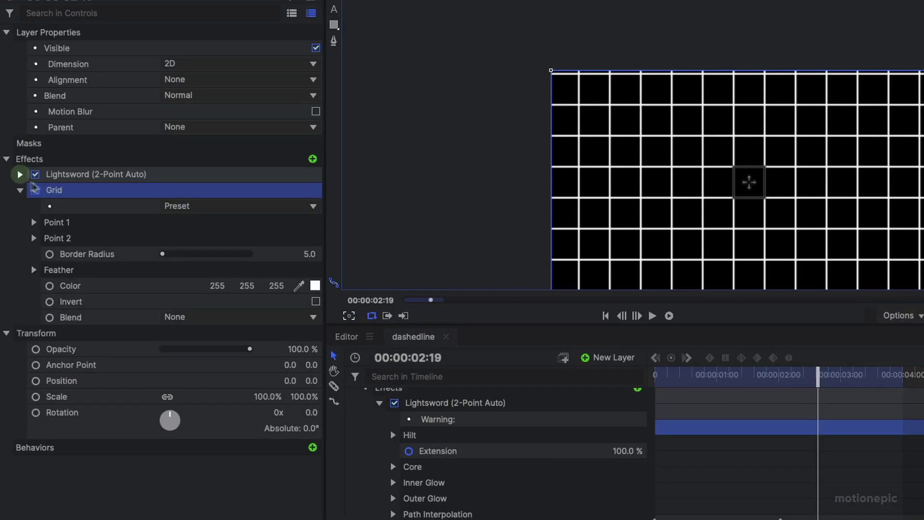
{"action": "left_click", "coordinate": [53, 213]}
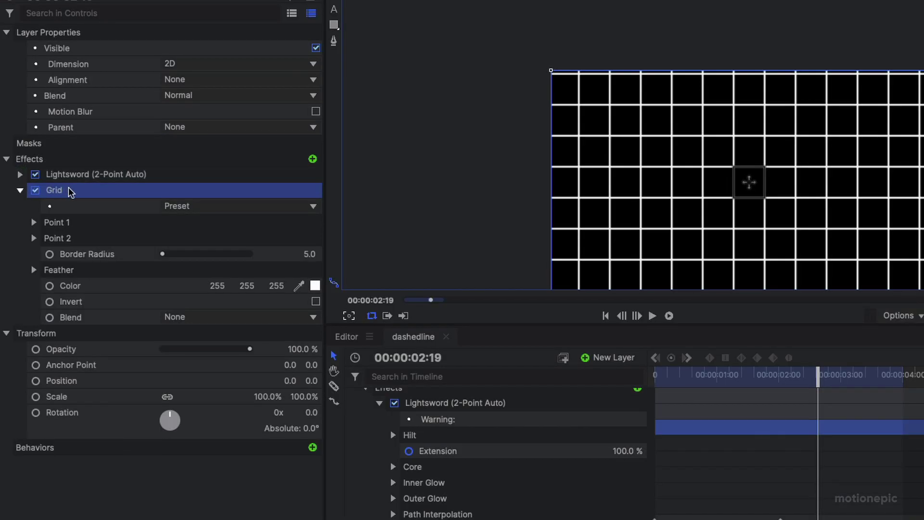
{"action": "left_click", "coordinate": [188, 318]}
{"action": "left_click", "coordinate": [185, 340]}
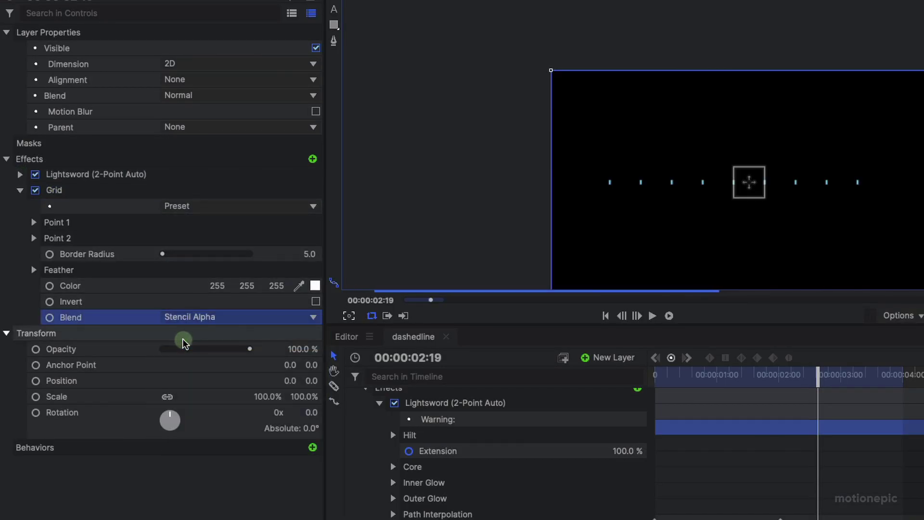
Raise the Grid's Border Radius to 51.2 and preview the rounded dashes.
{"action": "left_click_drag", "start_coordinate": [166, 258], "coordinate": [169, 258]}
{"action": "key", "text": "Home"}
{"action": "key", "text": "space"}
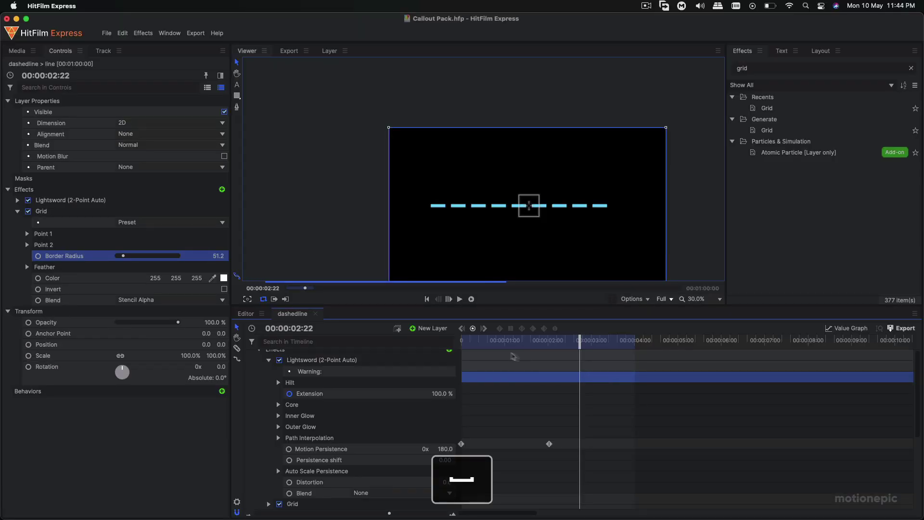
{"action": "key", "text": "space"}
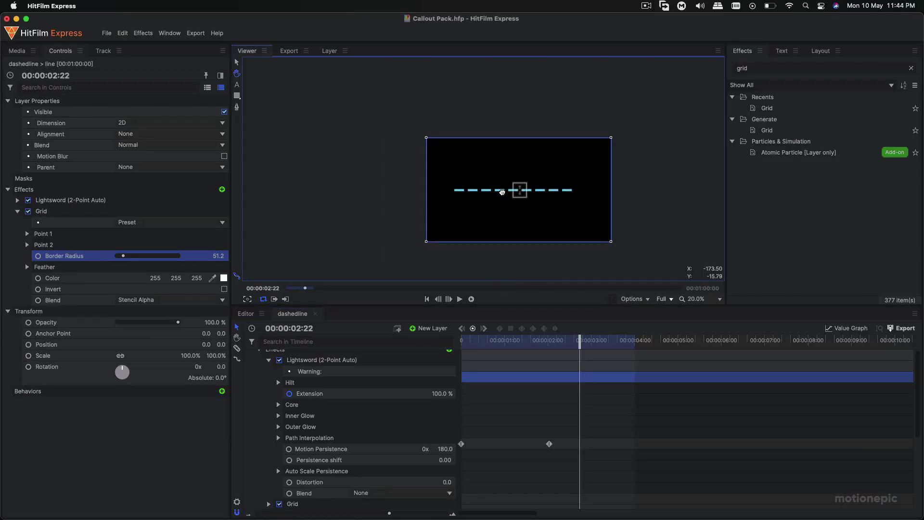
{"action": "scroll", "coordinate": [502, 192], "scroll_direction": "up", "scroll_amount": 3}
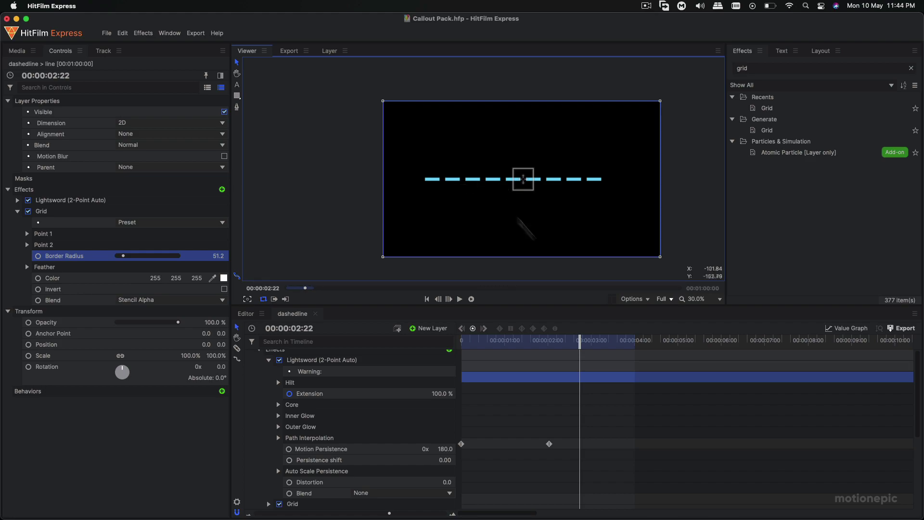
{"action": "scroll", "coordinate": [447, 183], "scroll_direction": "up", "scroll_amount": 2}
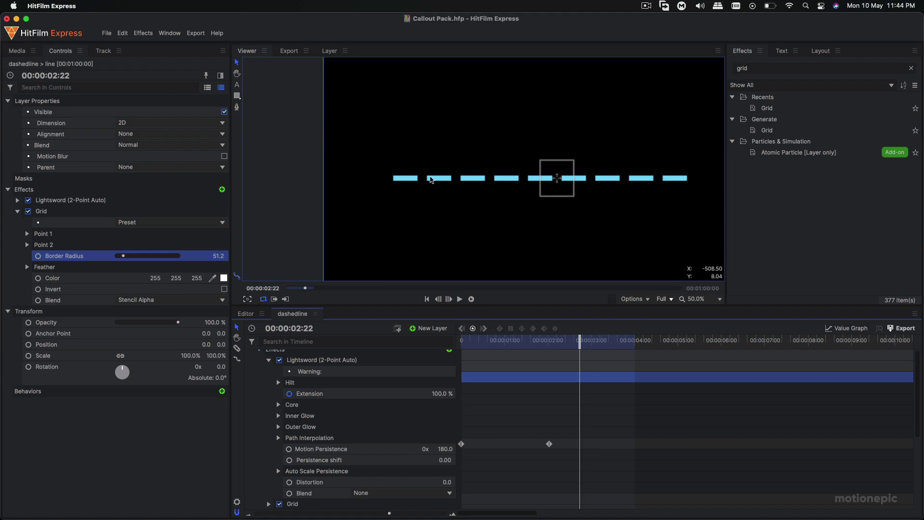
{"action": "scroll", "coordinate": [621, 174], "scroll_direction": "down", "scroll_amount": 2}
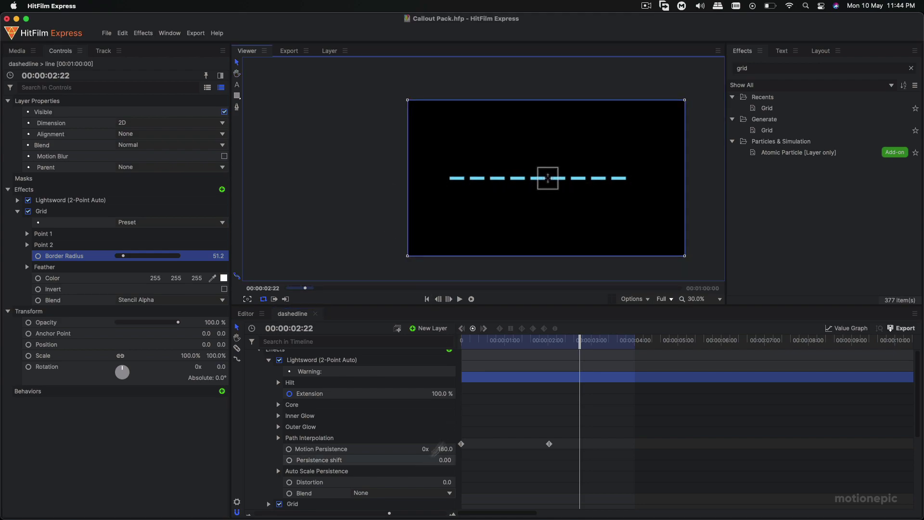
{"action": "left_click_drag", "start_coordinate": [486, 341], "coordinate": [461, 341]}
Select the line layer and set its Transform Scale to 150%.
{"action": "scroll", "coordinate": [259, 375], "scroll_direction": "up", "scroll_amount": 3}
{"action": "left_click", "coordinate": [250, 377]}
{"action": "left_click", "coordinate": [249, 378]}
{"action": "left_click", "coordinate": [318, 379]}
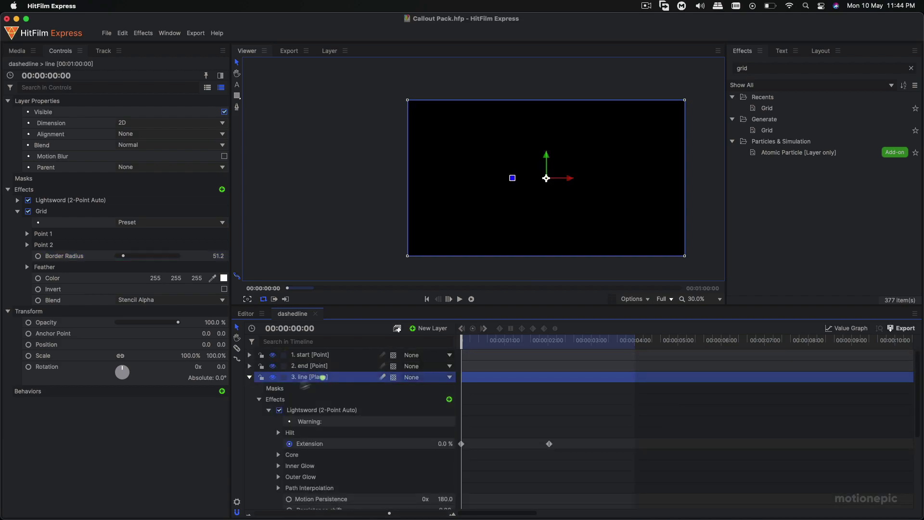
{"action": "left_click", "coordinate": [259, 399]}
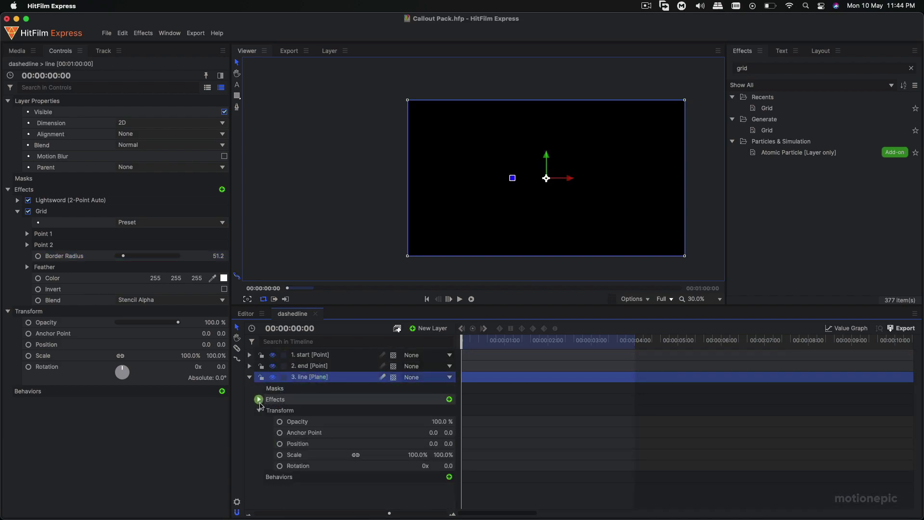
{"action": "left_click", "coordinate": [308, 411]}
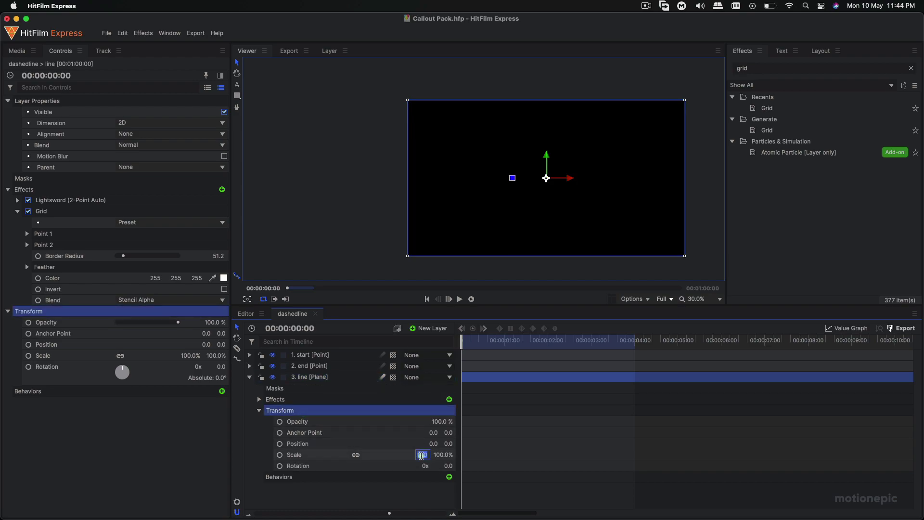
{"action": "type", "text": "150"}
{"action": "key", "text": "Return"}
Return the playhead to the start and shift the line layer left along Position X.
{"action": "left_click", "coordinate": [549, 340]}
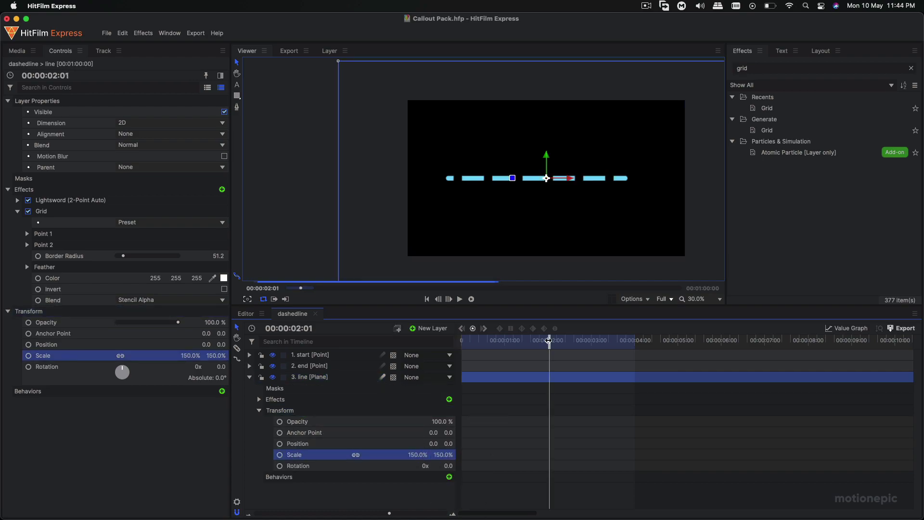
{"action": "scroll", "coordinate": [545, 190], "scroll_direction": "down", "scroll_amount": 2}
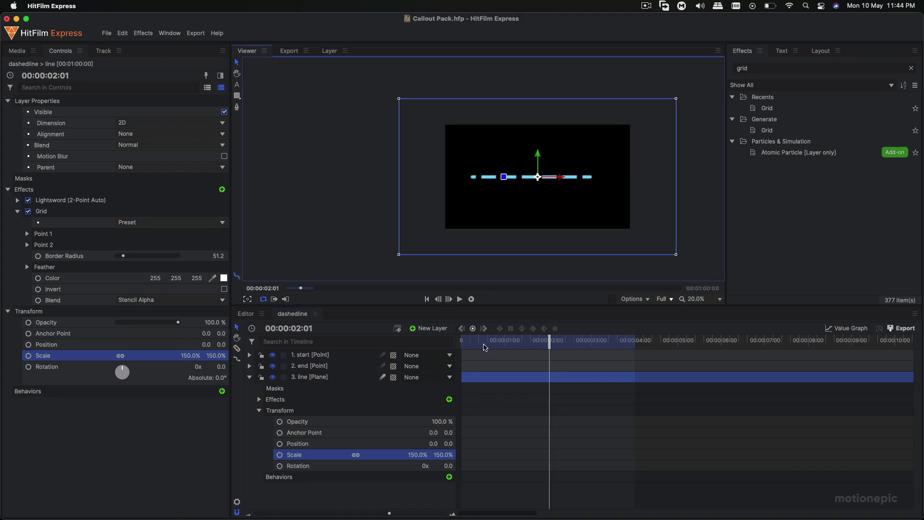
{"action": "left_click_drag", "start_coordinate": [484, 342], "coordinate": [392, 420]}
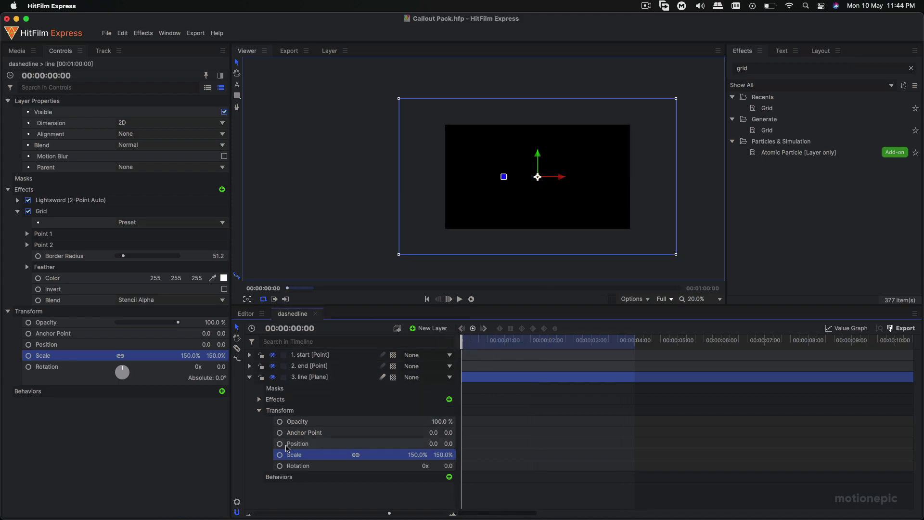
{"action": "left_click_drag", "start_coordinate": [679, 101], "coordinate": [655, 101]}
{"action": "key", "text": "shift+Left"}
{"action": "key", "text": "shift+Left"}
{"action": "key", "text": "shift+Left"}
{"action": "key", "text": "shift+Left"}
{"action": "key", "text": "shift+Left"}
{"action": "key", "text": "shift+Left"}
{"action": "key", "text": "shift+Left"}
{"action": "key", "text": "shift+Left"}
{"action": "key", "text": "shift+Left"}
{"action": "key", "text": "shift+Left"}
{"action": "key", "text": "shift+Left"}
{"action": "key", "text": "shift+Left"}
{"action": "key", "text": "shift+Left"}
{"action": "key", "text": "shift+Left"}
{"action": "key", "text": "shift+Left"}
{"action": "key", "text": "shift+Left"}
{"action": "key", "text": "shift+Left"}
{"action": "key", "text": "shift+Left"}
{"action": "key", "text": "shift+Left"}
{"action": "key", "text": "shift+Left"}
{"action": "key", "text": "shift+Left"}
{"action": "key", "text": "shift+Left"}
{"action": "key", "text": "shift+Left"}
Keyframe Position X at -476 at 0:00 and at 476 at 4:00.
{"action": "scroll", "coordinate": [583, 159], "scroll_direction": "up", "scroll_amount": 5}
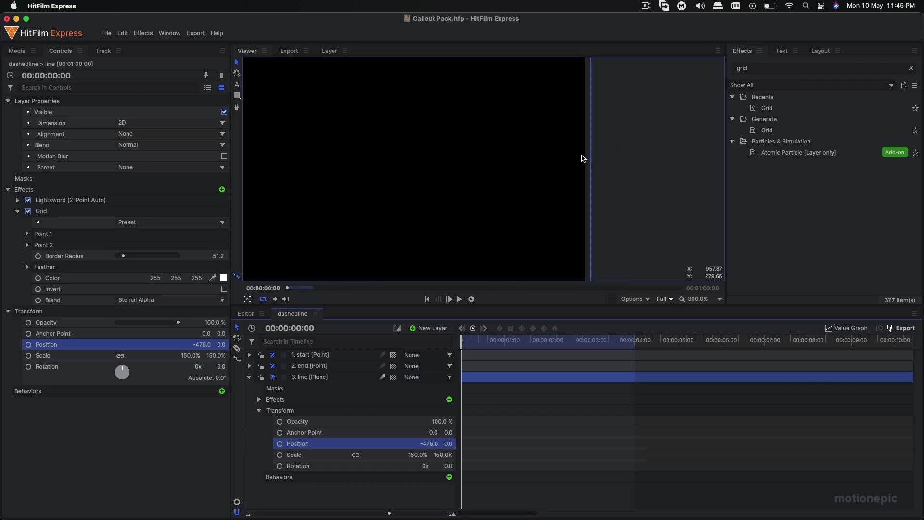
{"action": "scroll", "coordinate": [583, 158], "scroll_direction": "down", "scroll_amount": 6}
{"action": "left_click", "coordinate": [280, 444]}
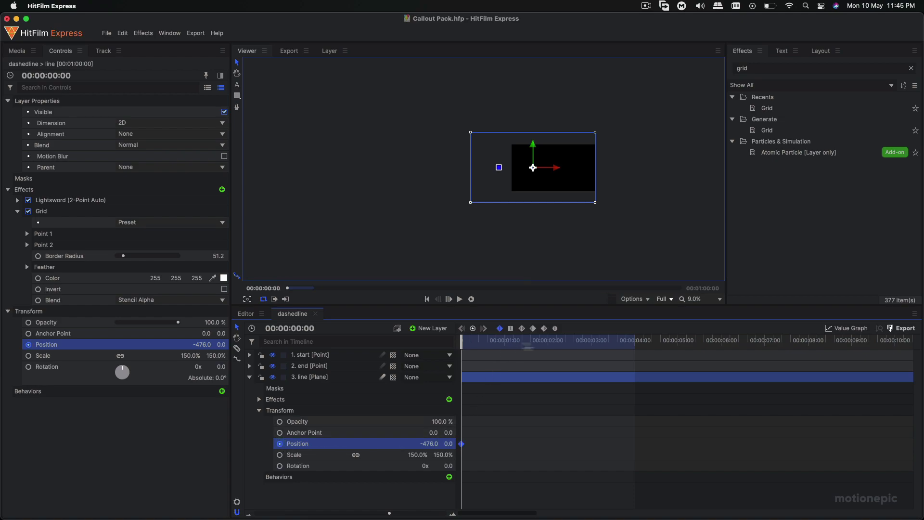
{"action": "left_click", "coordinate": [631, 346]}
{"action": "key", "text": "Right"}
{"action": "key", "text": "Right"}
{"action": "key", "text": "Right"}
{"action": "key", "text": "Right"}
{"action": "key", "text": "Right"}
{"action": "key", "text": "super+z"}
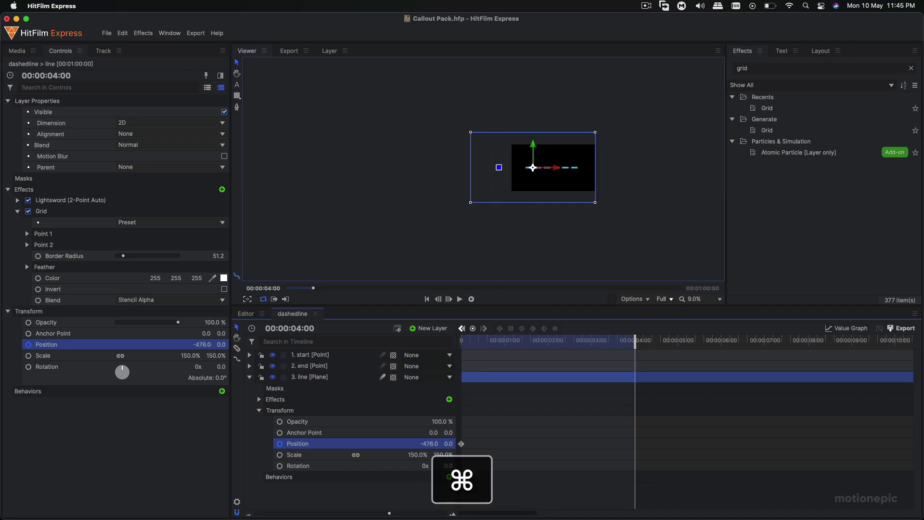
{"action": "left_click_drag", "start_coordinate": [430, 443], "coordinate": [429, 444]}
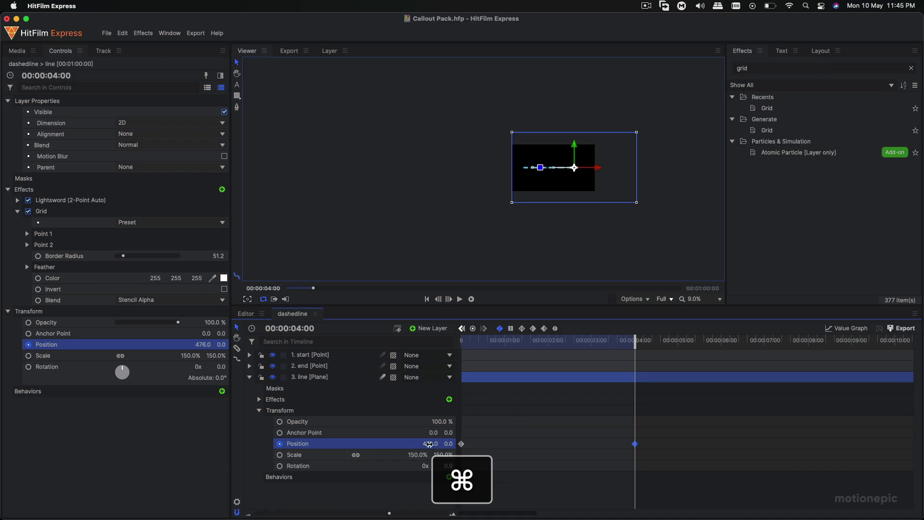
Preview the sliding animation with the preview resolution set to 1/2.
{"action": "scroll", "coordinate": [561, 161], "scroll_direction": "up", "scroll_amount": 5}
{"action": "scroll", "coordinate": [553, 165], "scroll_direction": "down", "scroll_amount": 4}
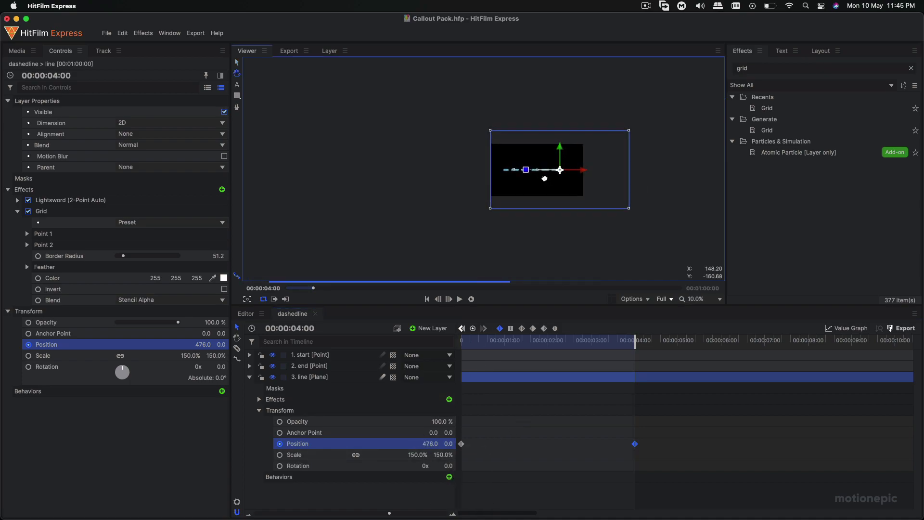
{"action": "scroll", "coordinate": [544, 179], "scroll_direction": "up", "scroll_amount": 1}
{"action": "key", "text": "space"}
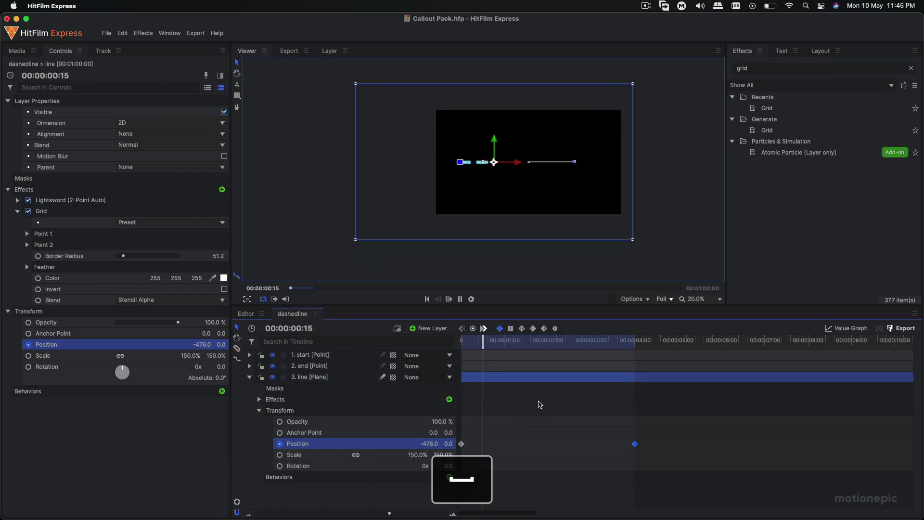
{"action": "left_click", "coordinate": [540, 483]}
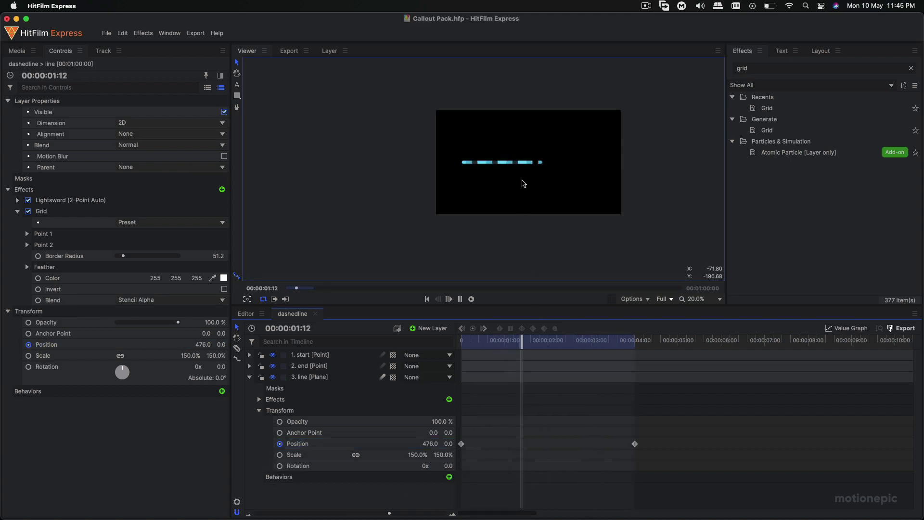
{"action": "left_click", "coordinate": [663, 299]}
{"action": "left_click", "coordinate": [665, 316]}
{"action": "key", "text": "space"}
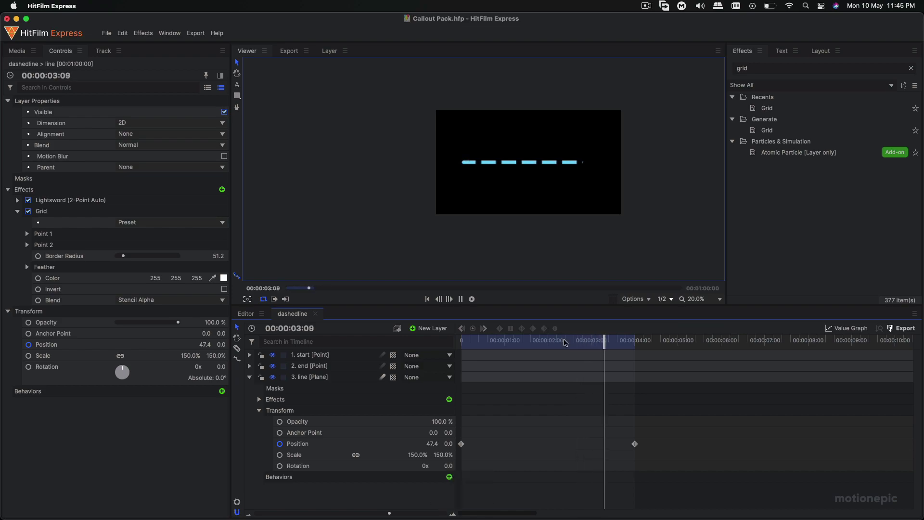
Move the end Position keyframe to 6:01 to slow the slide, then replay it.
{"action": "left_click", "coordinate": [635, 443]}
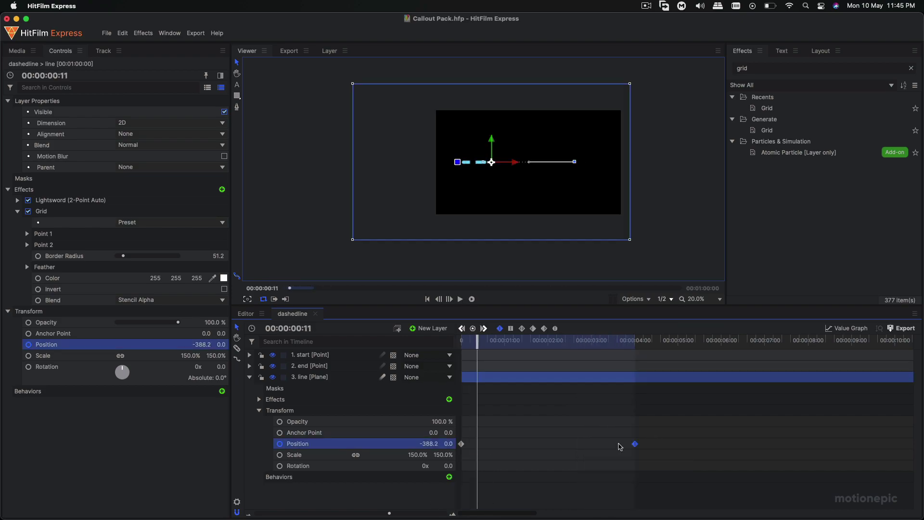
{"action": "left_click_drag", "start_coordinate": [636, 445], "coordinate": [723, 442]}
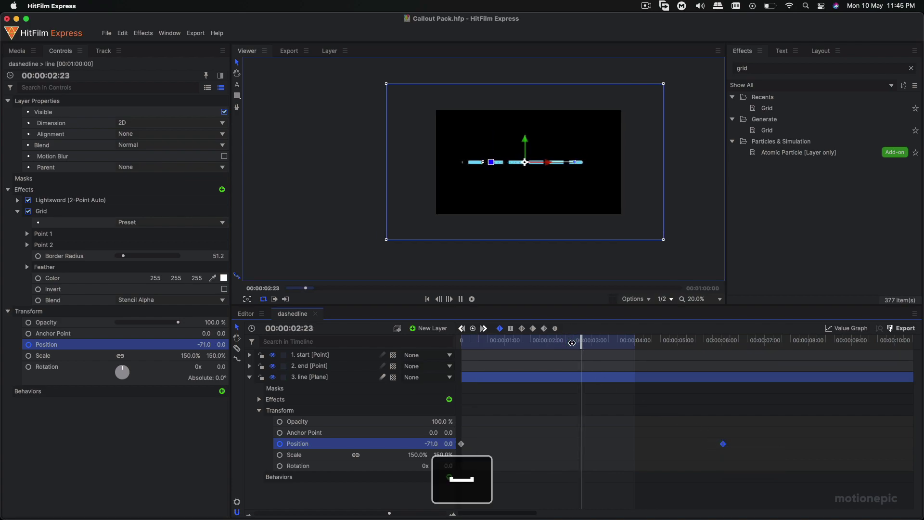
{"action": "key", "text": "space"}
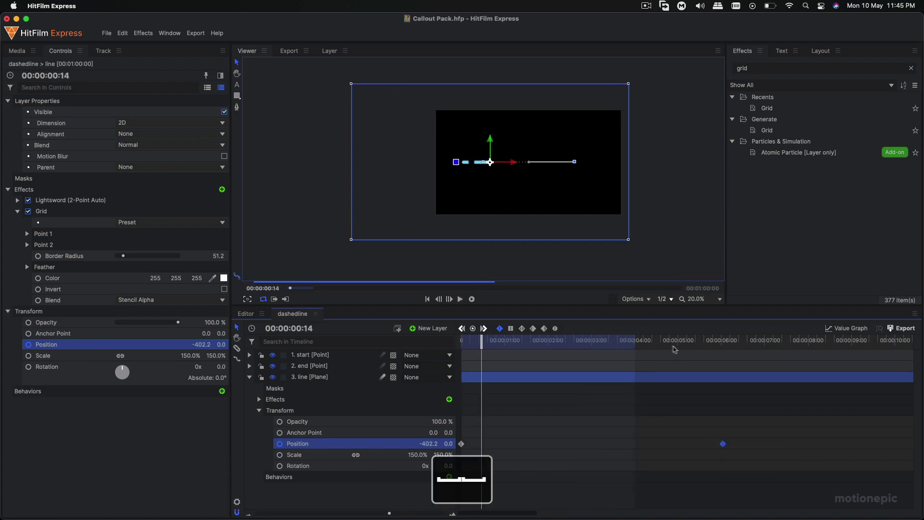
{"action": "key", "text": "space"}
Collapse the layer's Transform group and the Lightsword effect settings.
{"action": "left_click", "coordinate": [250, 377]}
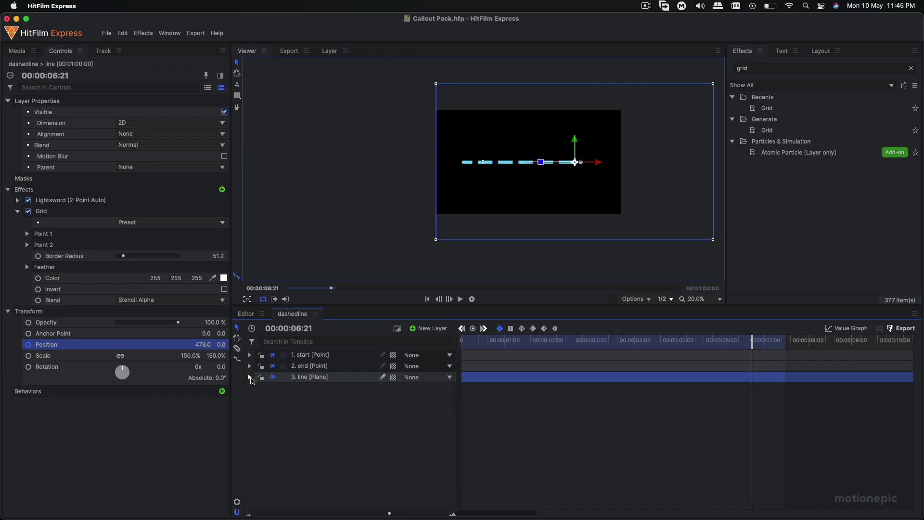
{"action": "left_click", "coordinate": [249, 377]}
{"action": "left_click", "coordinate": [260, 410]}
{"action": "left_click", "coordinate": [260, 399]}
{"action": "left_click", "coordinate": [268, 410]}
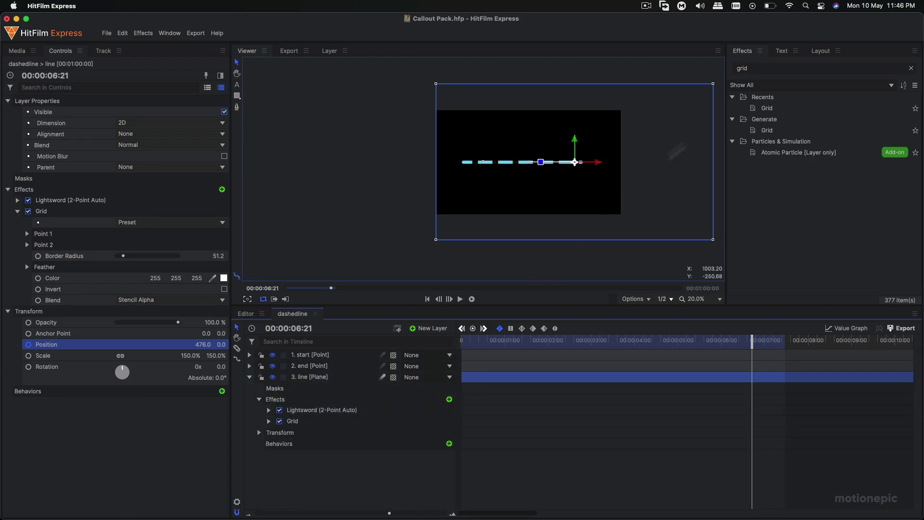
Search 'ele' and apply Lightning & Electricity to the line layer.
{"action": "left_click", "coordinate": [762, 68]}
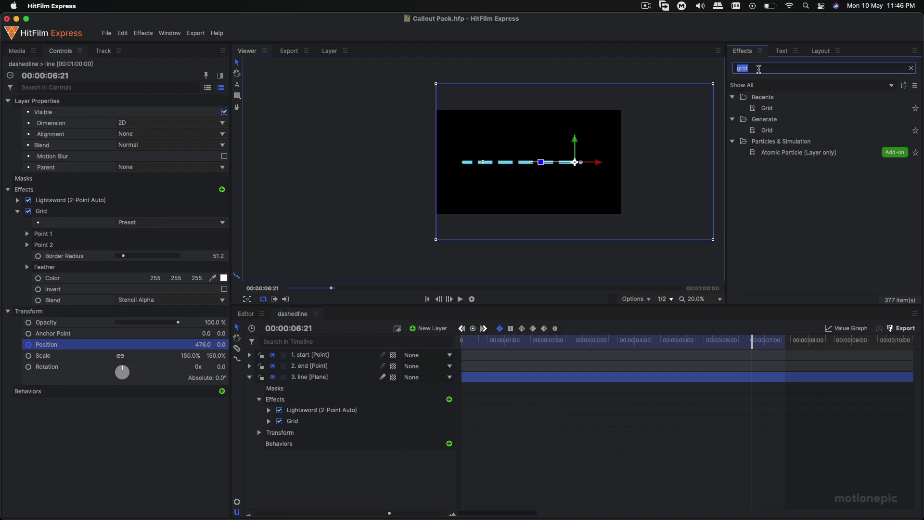
{"action": "type", "text": "ele"}
{"action": "left_click", "coordinate": [769, 108]}
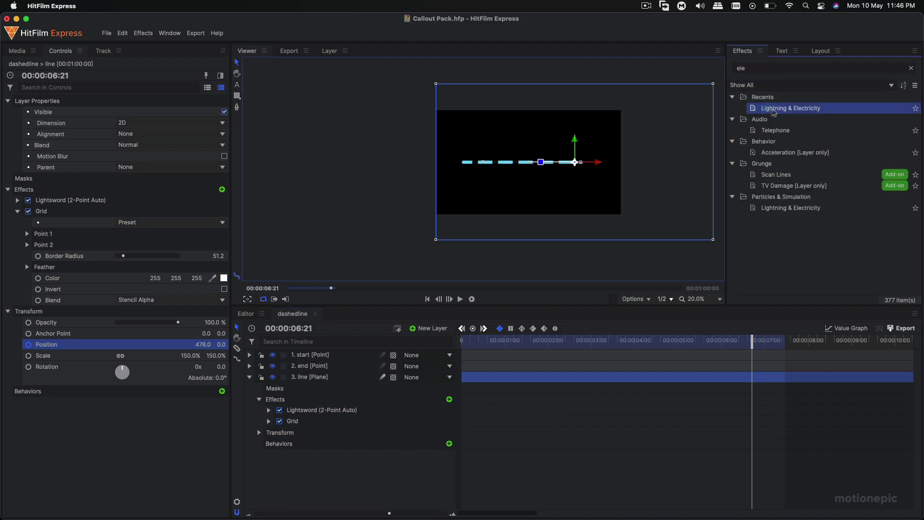
{"action": "left_click_drag", "start_coordinate": [316, 383], "coordinate": [313, 381]}
Move Lightning & Electricity above Grid in the Controls effects stack.
{"action": "left_click", "coordinate": [17, 310]}
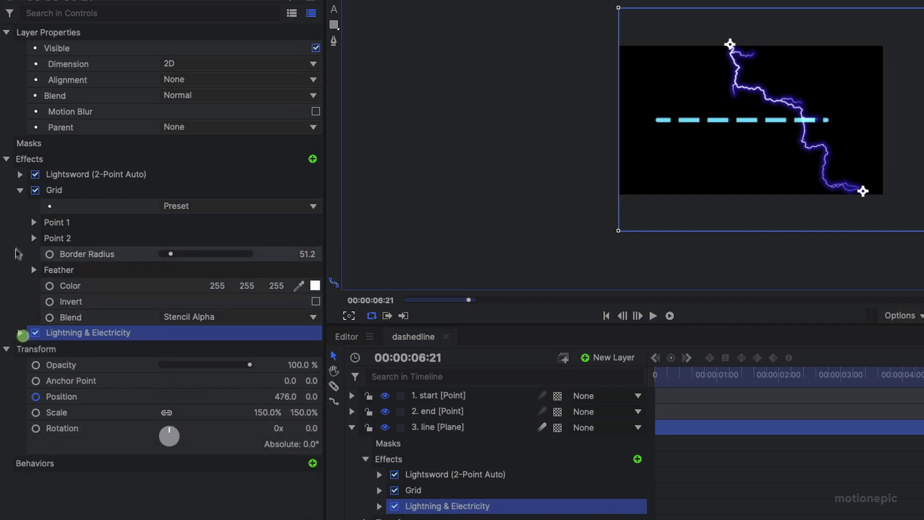
{"action": "left_click", "coordinate": [17, 211]}
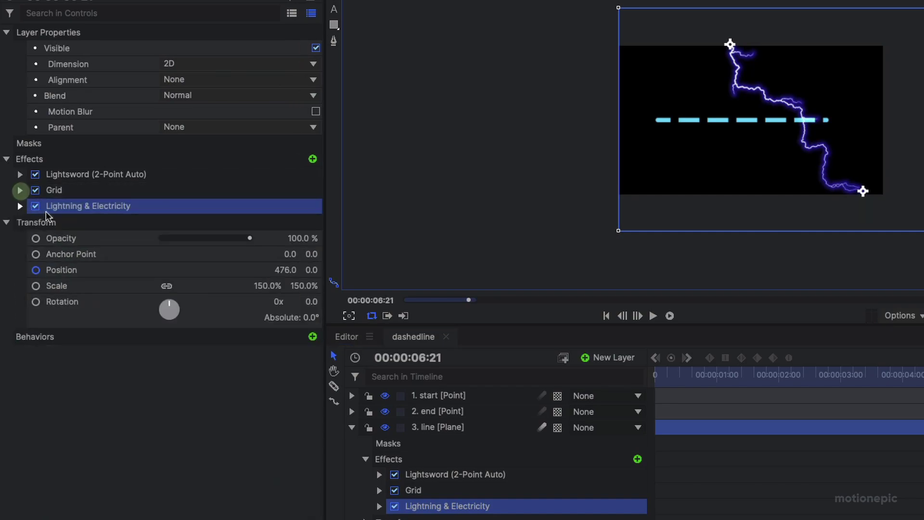
{"action": "left_click", "coordinate": [57, 208]}
{"action": "left_click_drag", "start_coordinate": [75, 212], "coordinate": [63, 186]}
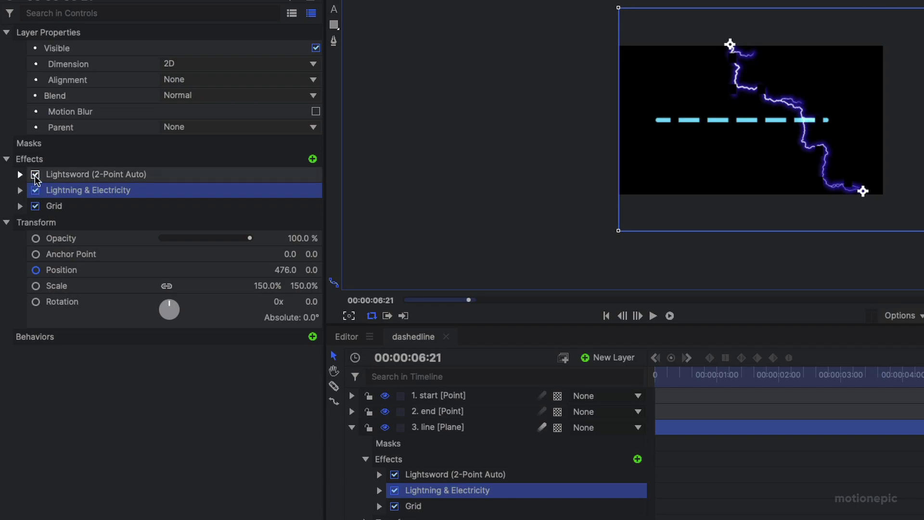
Turn off Lightsword and set the Lightning & Electricity blend to None.
{"action": "left_click", "coordinate": [35, 175]}
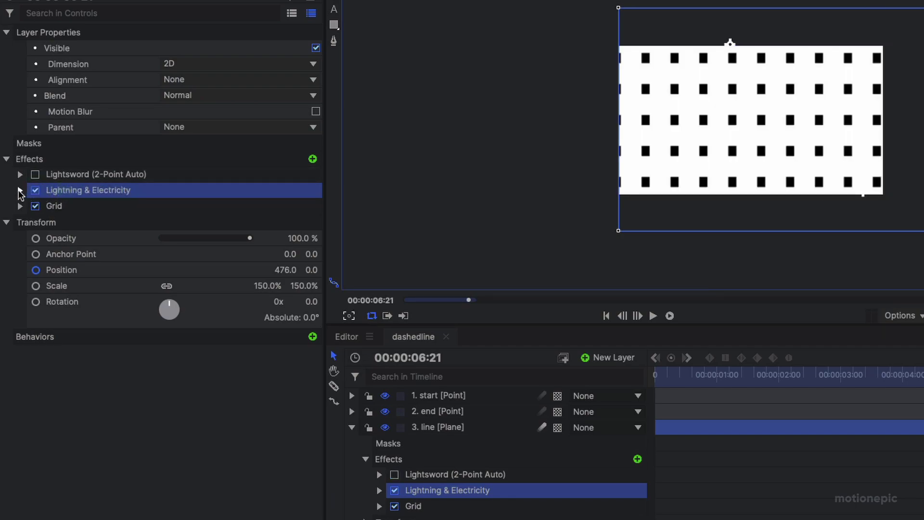
{"action": "left_click", "coordinate": [19, 191]}
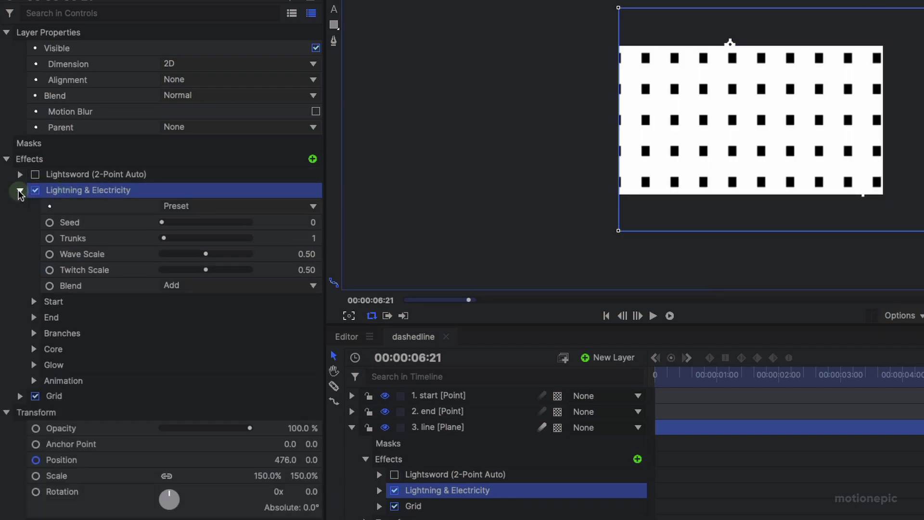
{"action": "left_click", "coordinate": [196, 289]}
{"action": "left_click", "coordinate": [193, 293]}
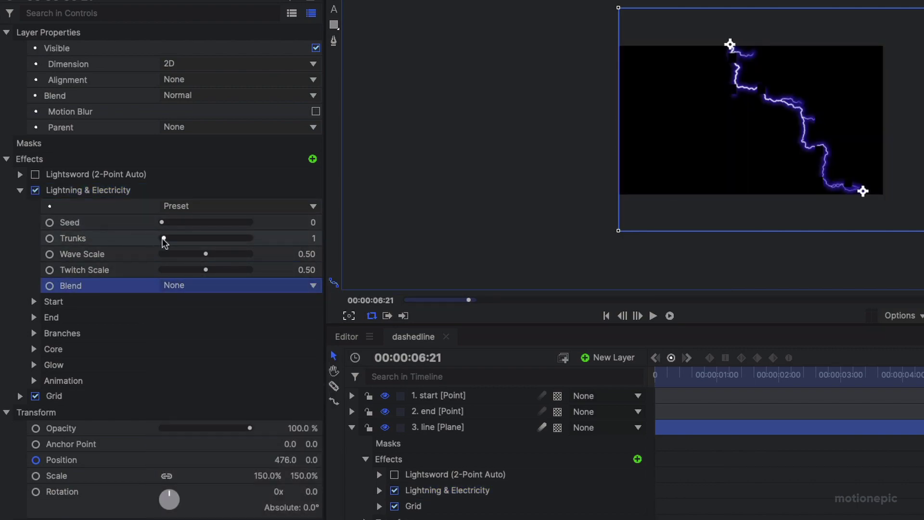
Set the lightning's Wave Scale, Twitch Scale and Branches Quantity to 0.
{"action": "left_click_drag", "start_coordinate": [206, 255], "coordinate": [92, 256]}
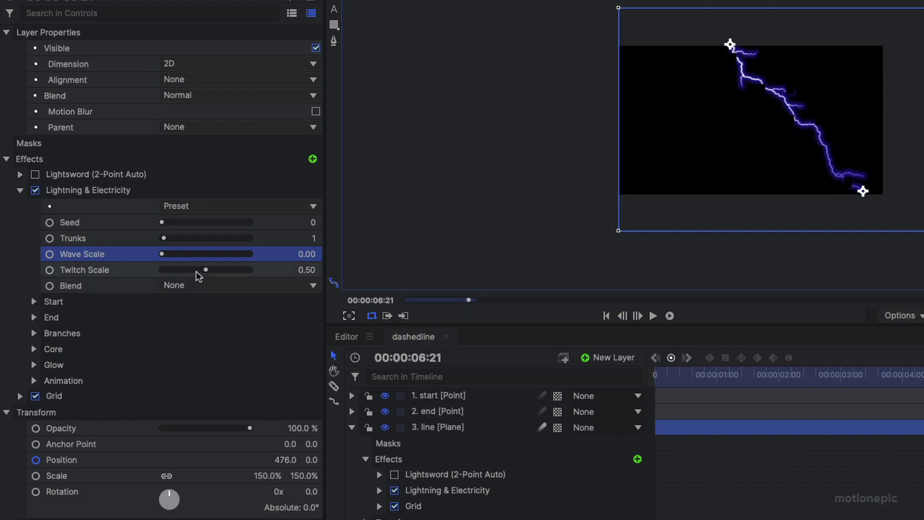
{"action": "left_click_drag", "start_coordinate": [202, 270], "coordinate": [128, 276]}
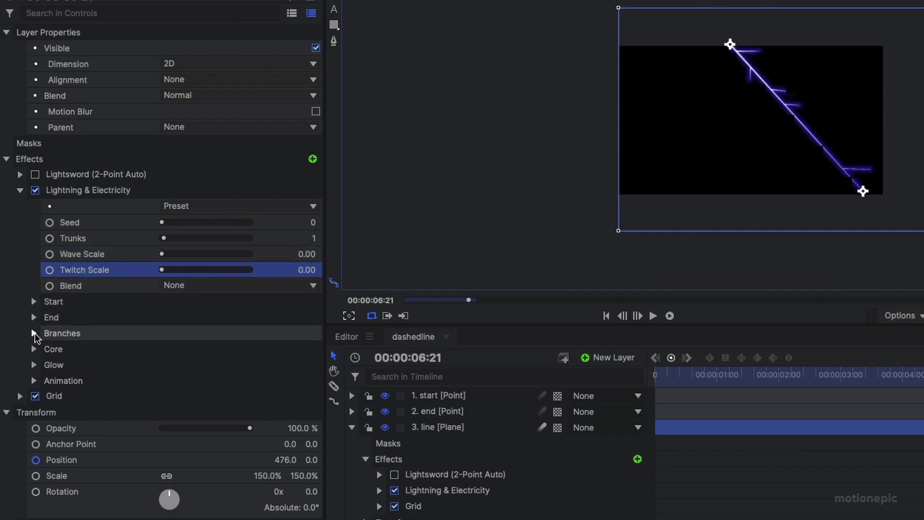
{"action": "left_click", "coordinate": [34, 333]}
{"action": "left_click_drag", "start_coordinate": [163, 347], "coordinate": [77, 348]}
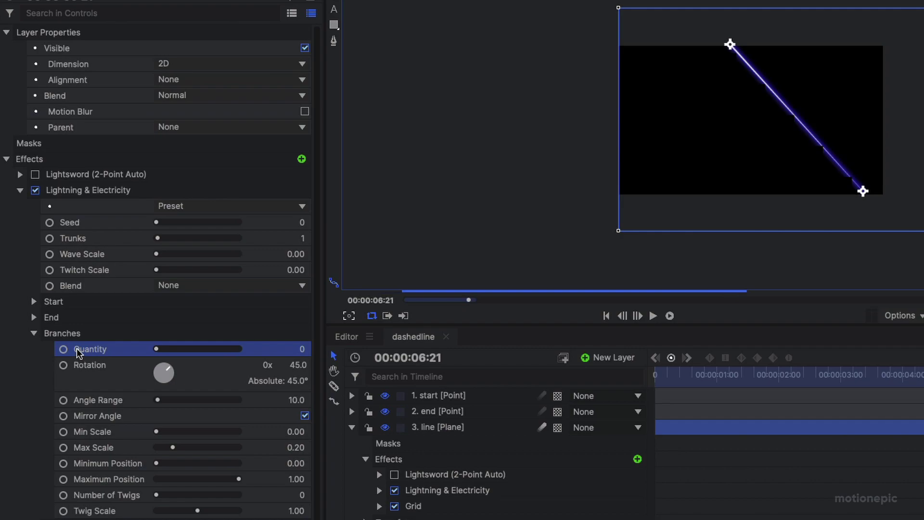
{"action": "left_click", "coordinate": [33, 333]}
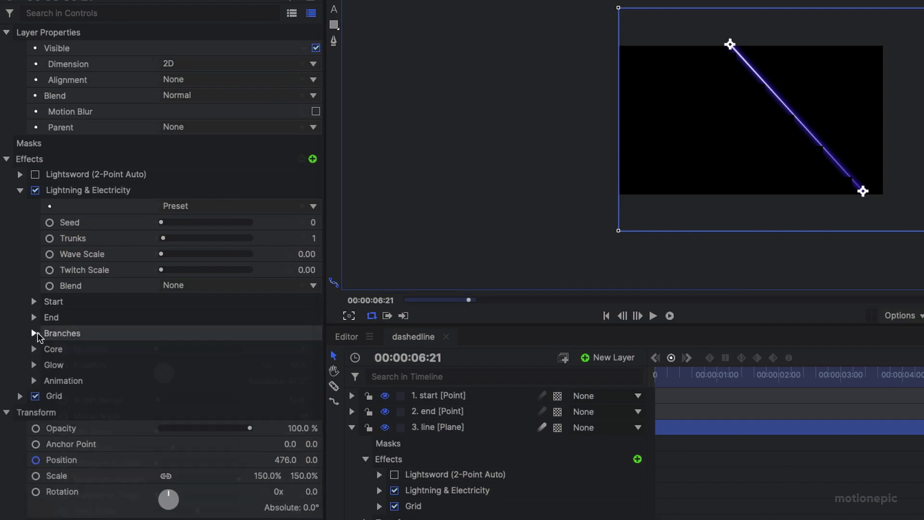
Set the lightning Start Point to 0, 0 and attach it to layer 1. start.
{"action": "left_click", "coordinate": [33, 301]}
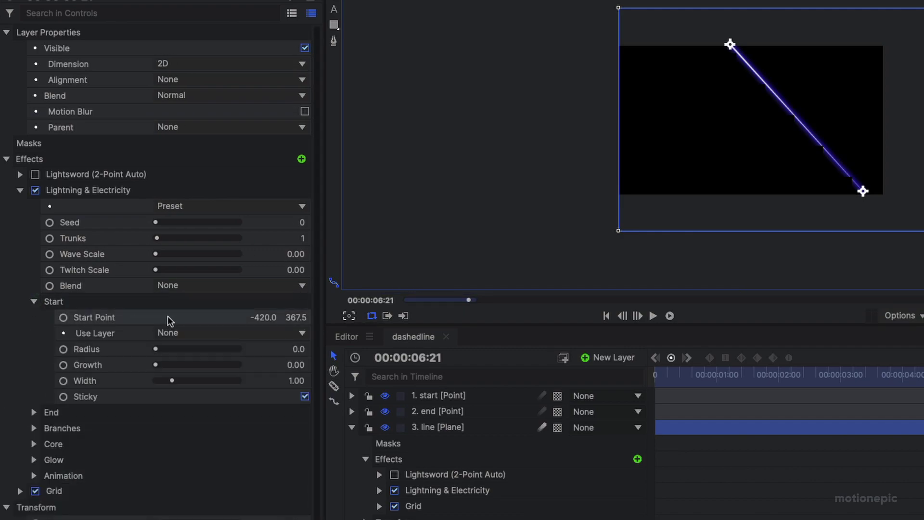
{"action": "left_click", "coordinate": [256, 316]}
{"action": "key", "text": "Tab"}
{"action": "type", "text": "0"}
{"action": "key", "text": "Return"}
{"action": "left_click", "coordinate": [178, 333]}
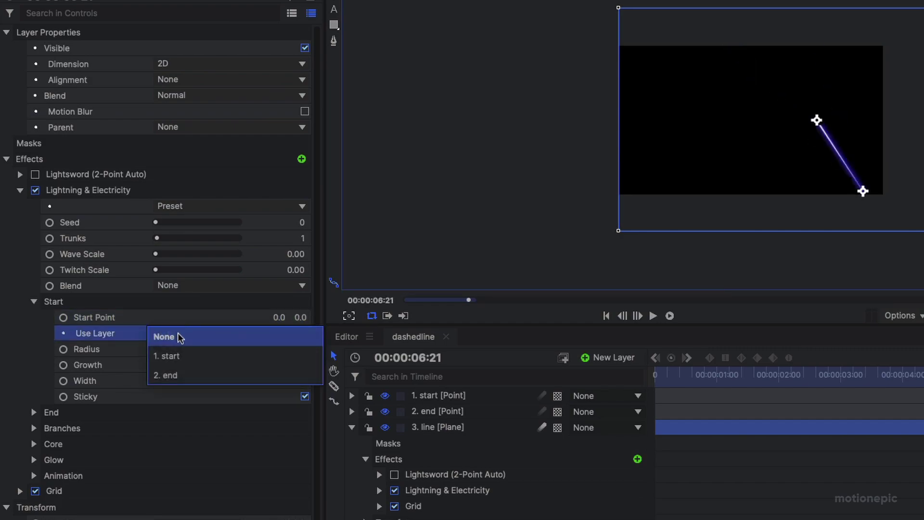
{"action": "left_click", "coordinate": [173, 356]}
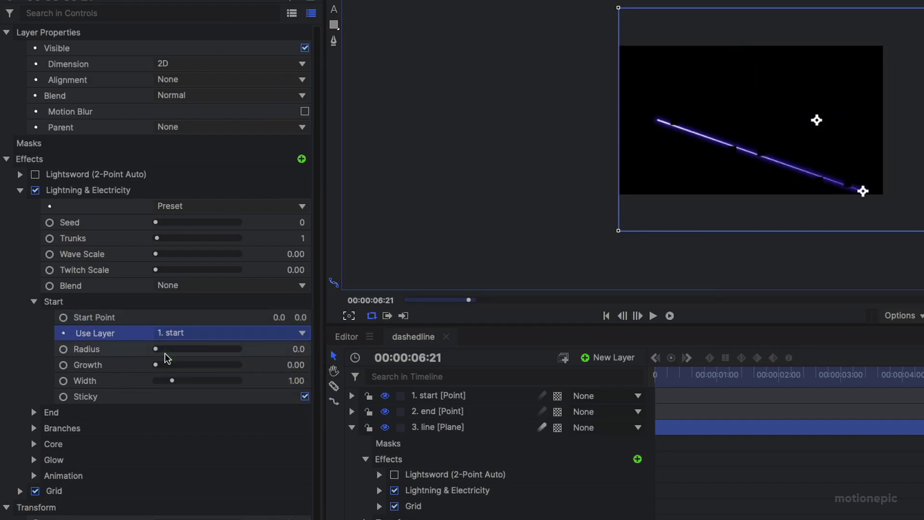
Set the lightning End Point to 0, 0 and attach it to layer 2. end.
{"action": "left_click", "coordinate": [34, 412]}
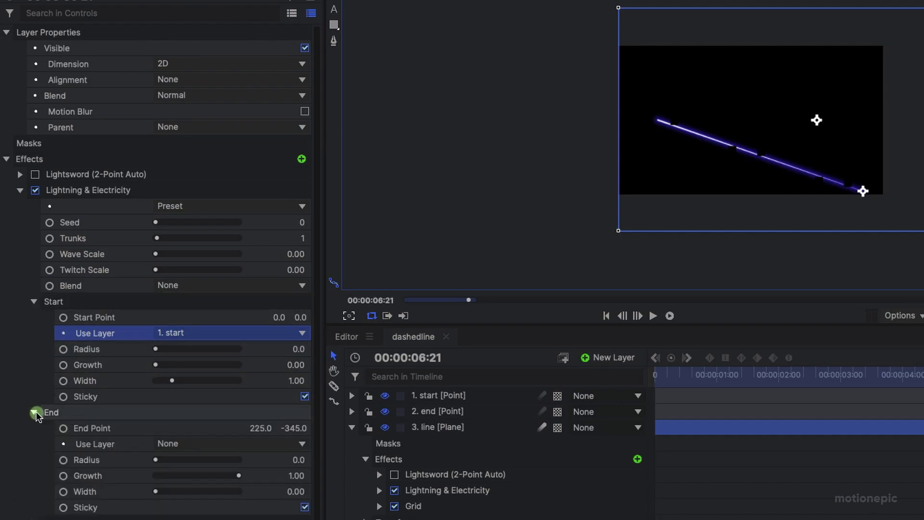
{"action": "key", "text": "Tab"}
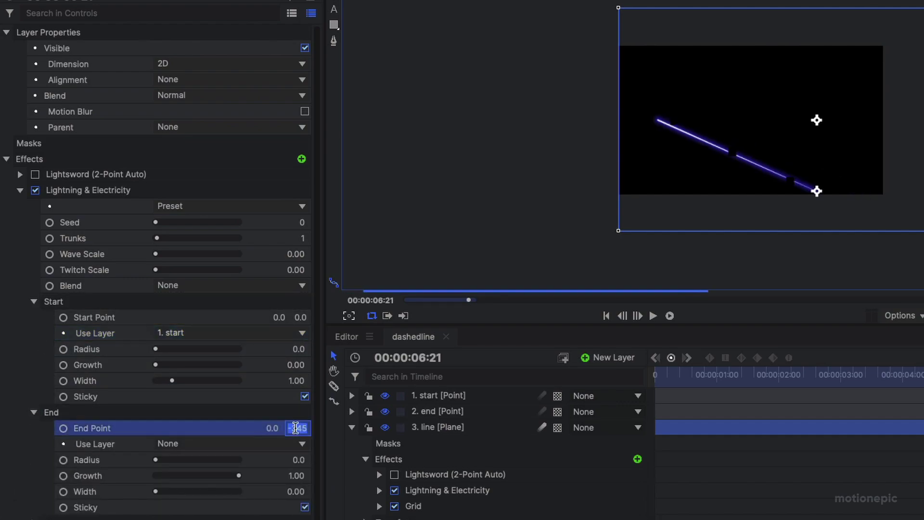
{"action": "type", "text": "0"}
{"action": "left_click", "coordinate": [171, 442]}
{"action": "left_click", "coordinate": [173, 443]}
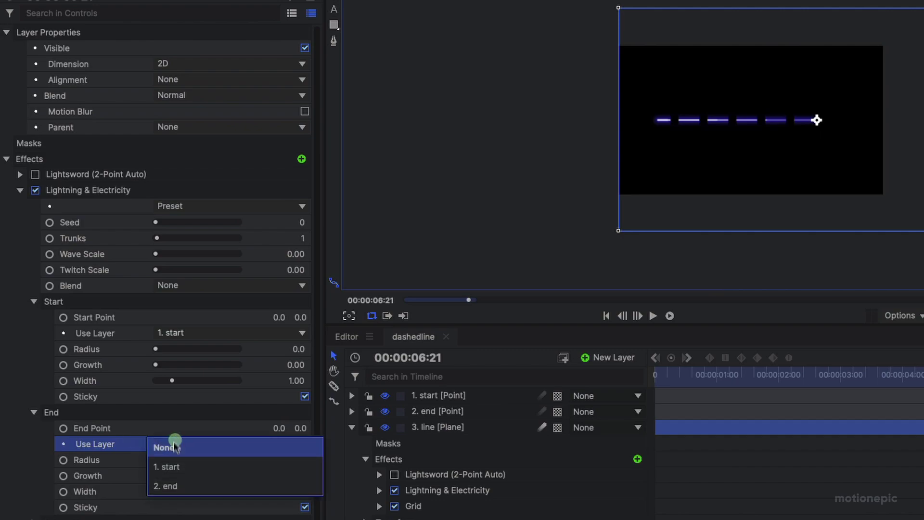
{"action": "left_click", "coordinate": [181, 486]}
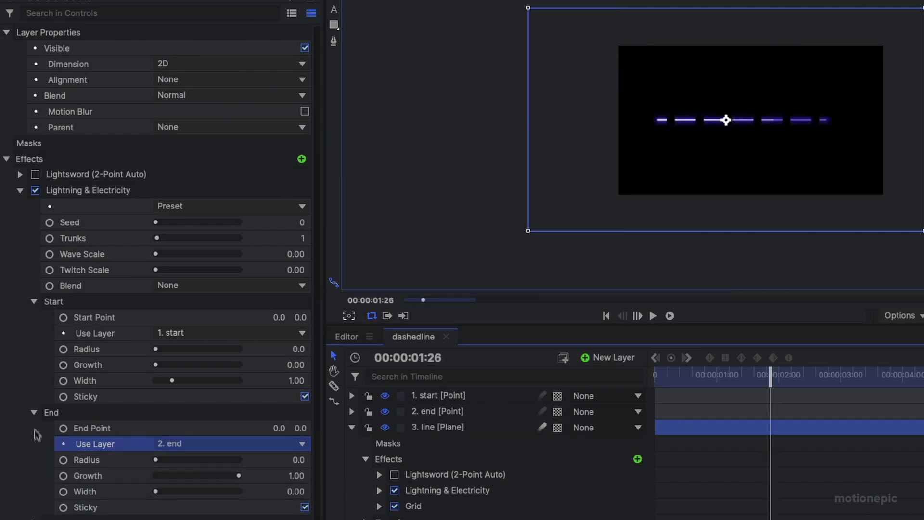
Set the lightning Glow Opacity to 0 to remove the blue glow.
{"action": "left_click", "coordinate": [34, 413]}
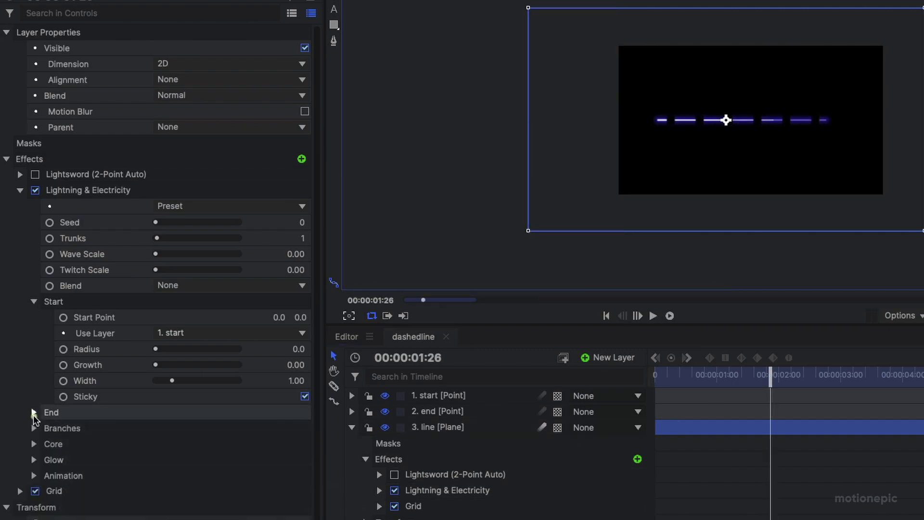
{"action": "left_click", "coordinate": [34, 459]}
{"action": "scroll", "coordinate": [178, 459], "scroll_direction": "down", "scroll_amount": 2}
{"action": "left_click", "coordinate": [206, 444]}
{"action": "left_click_drag", "start_coordinate": [206, 444], "coordinate": [14, 455]}
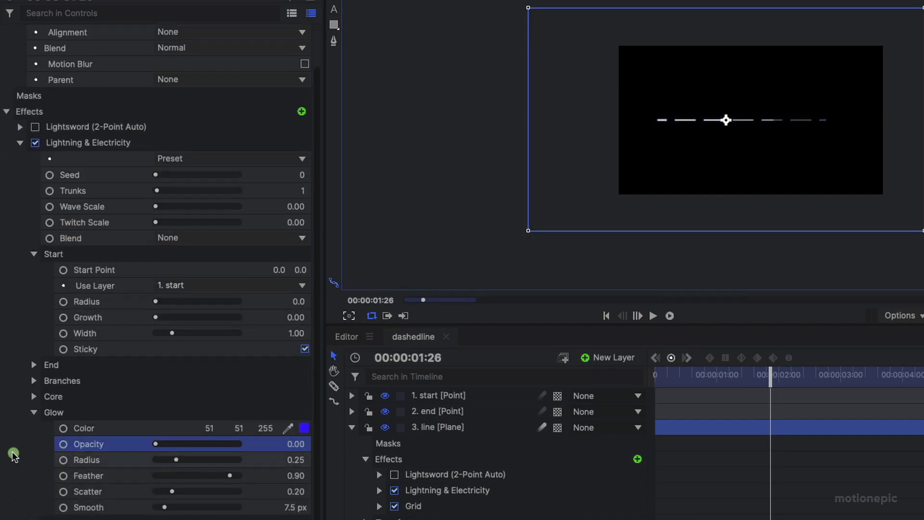
{"action": "scroll", "coordinate": [759, 110], "scroll_direction": "up", "scroll_amount": 3}
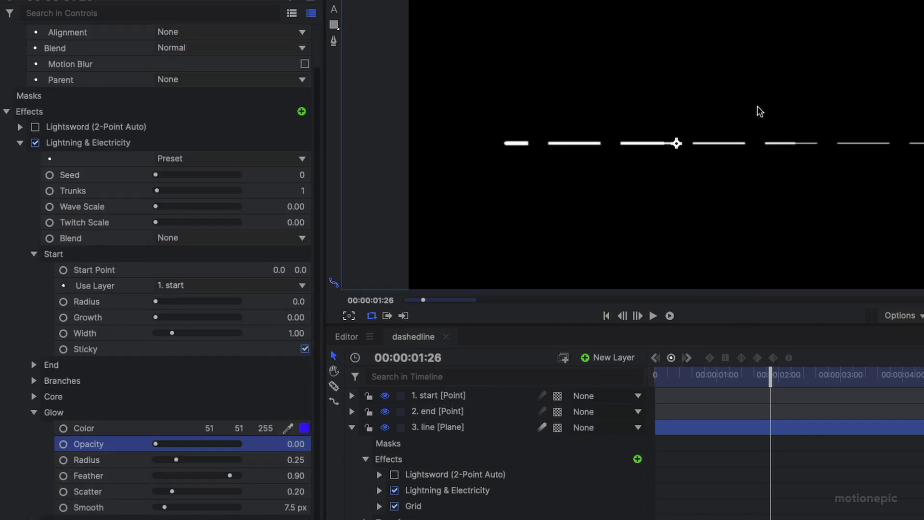
{"action": "left_click", "coordinate": [120, 412]}
Set the lightning animation Speed, Jitter and Scale to 0 for steady dashes.
{"action": "left_click", "coordinate": [159, 442]}
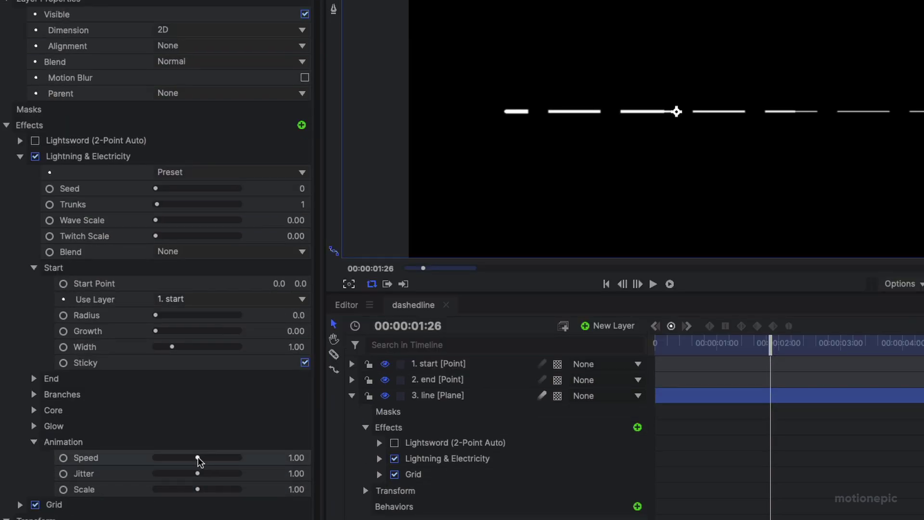
{"action": "left_click", "coordinate": [199, 463]}
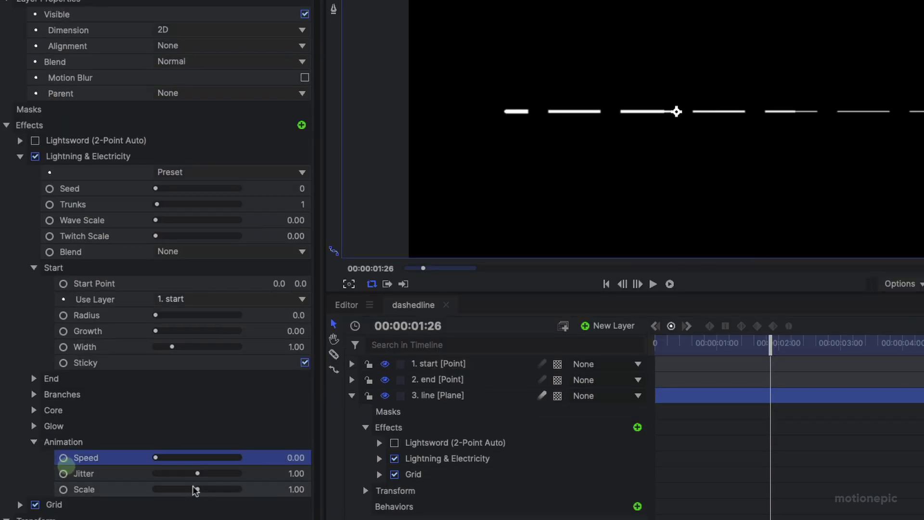
{"action": "left_click", "coordinate": [63, 473]}
{"action": "left_click", "coordinate": [63, 489]}
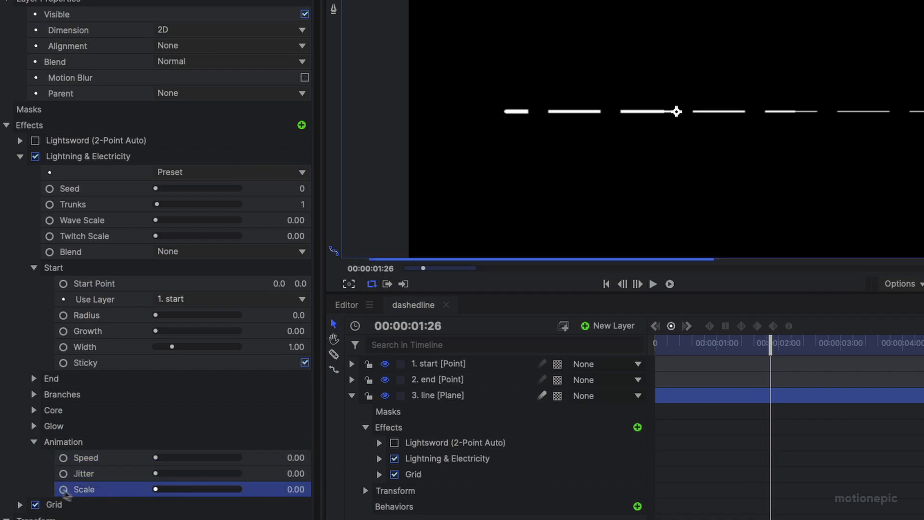
{"action": "left_click", "coordinate": [34, 442]}
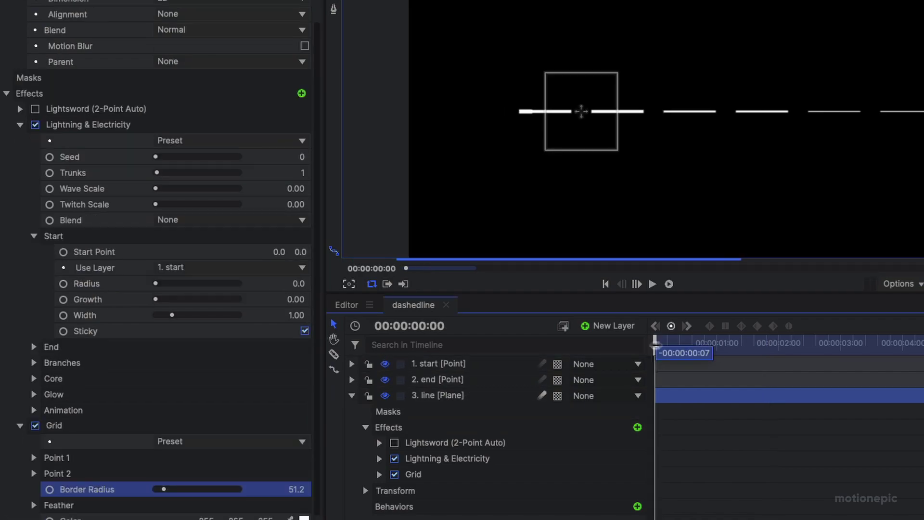
{"action": "mouse_move", "coordinate": [658, 342]}
{"action": "left_mouse_down"}
{"action": "mouse_move", "coordinate": [693, 351]}
{"action": "mouse_move", "coordinate": [655, 348]}
{"action": "left_mouse_up"}
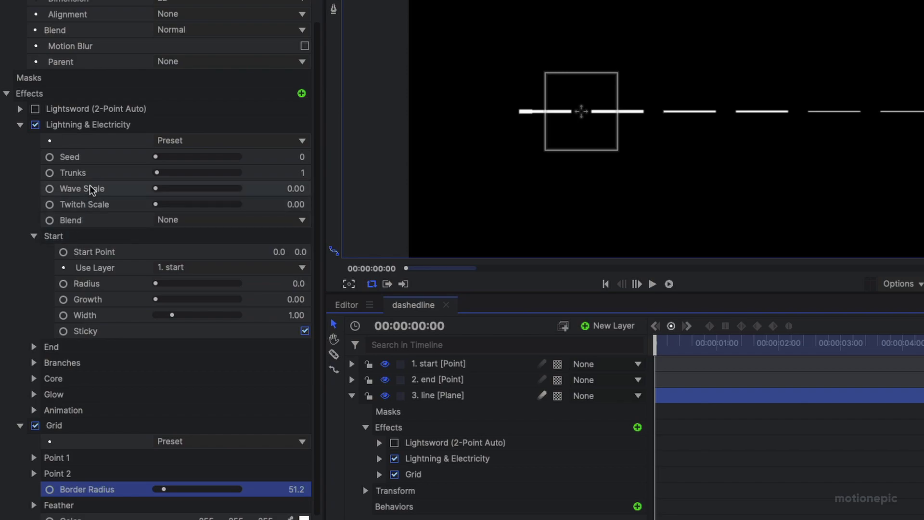
Change the lightning's End Width to 1.00 to match the Start width.
{"action": "left_click", "coordinate": [90, 318]}
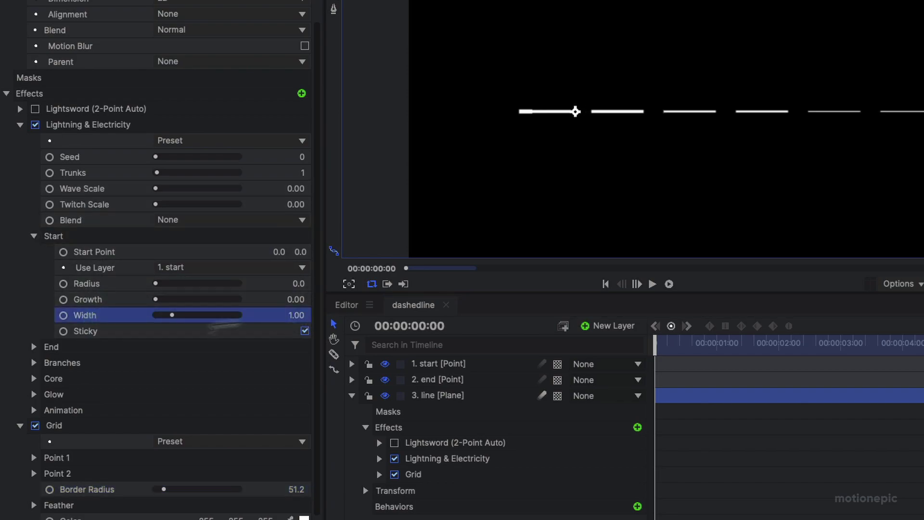
{"action": "scroll", "coordinate": [89, 315], "scroll_direction": "down", "scroll_amount": 3}
{"action": "left_click", "coordinate": [34, 299]}
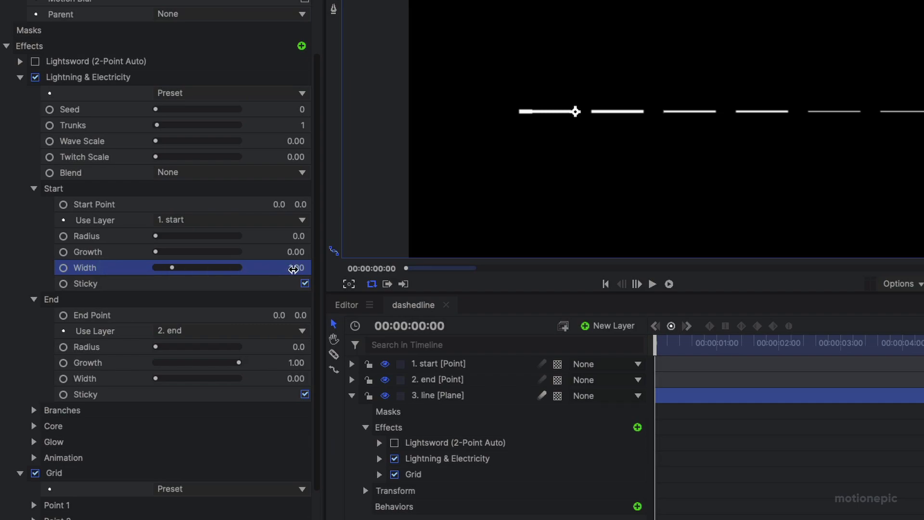
{"action": "left_click", "coordinate": [91, 379]}
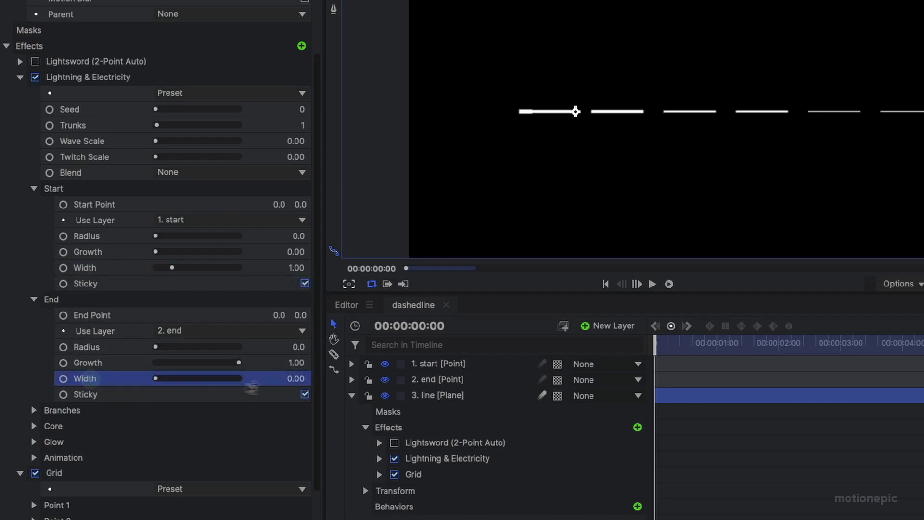
{"action": "left_click", "coordinate": [300, 379]}
{"action": "type", "text": "1"}
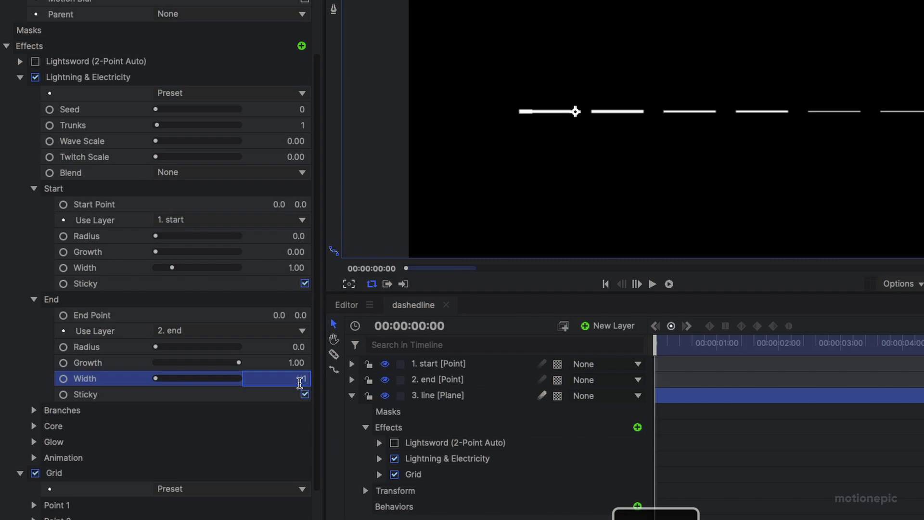
{"action": "key", "text": "Return"}
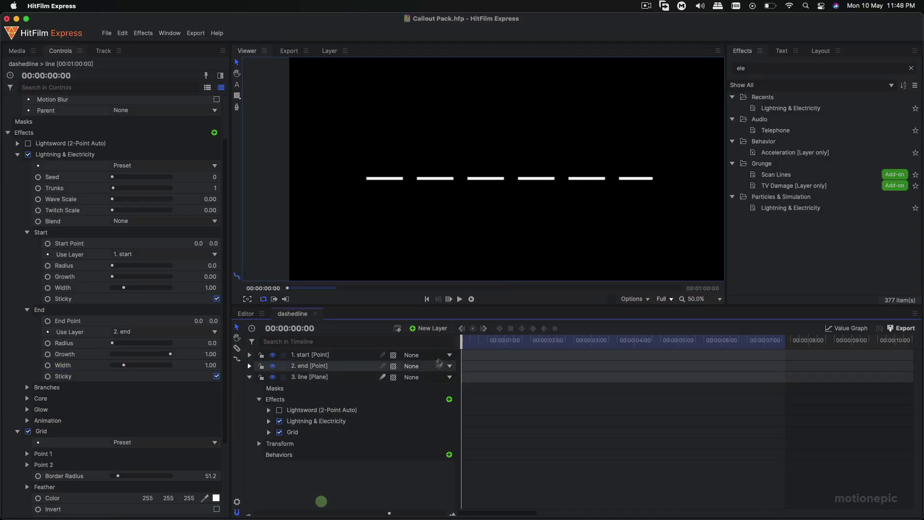
{"action": "key", "text": "space"}
{"action": "scroll", "coordinate": [491, 194], "scroll_direction": "down", "scroll_amount": 2}
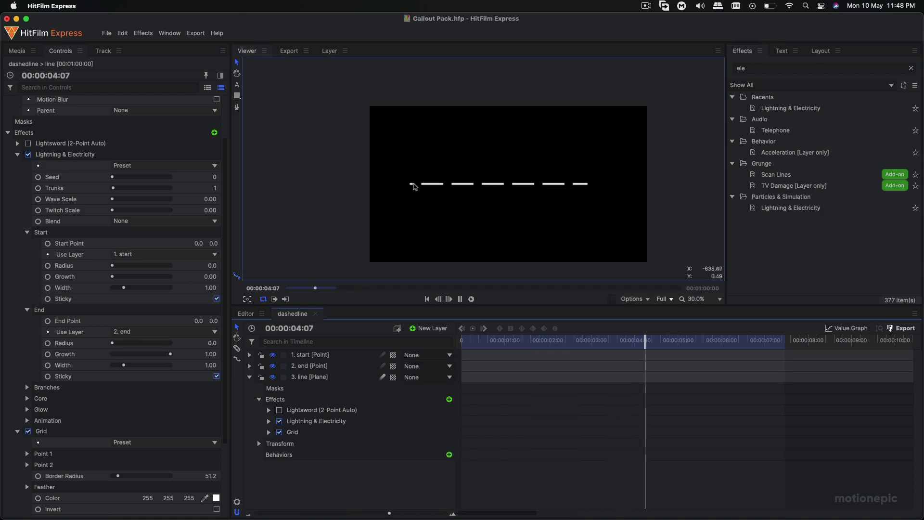
{"action": "key", "text": "space"}
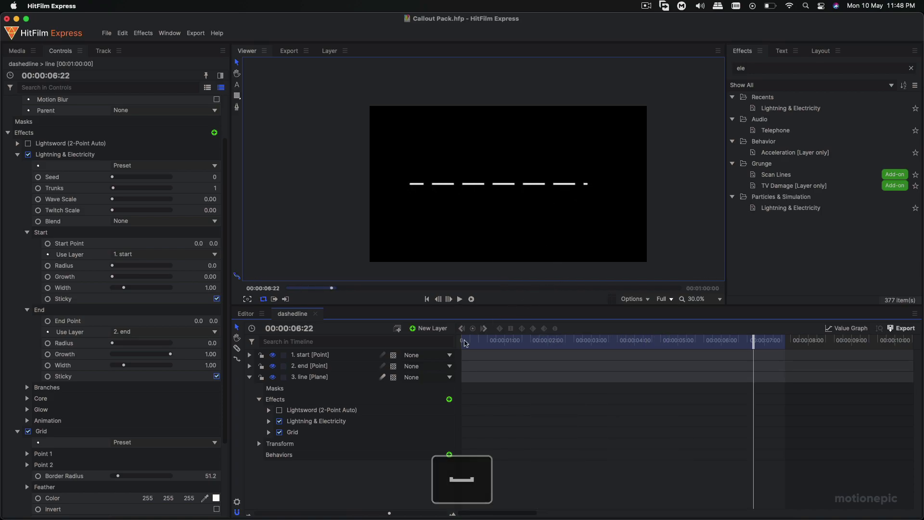
{"action": "left_click_drag", "start_coordinate": [464, 341], "coordinate": [398, 349]}
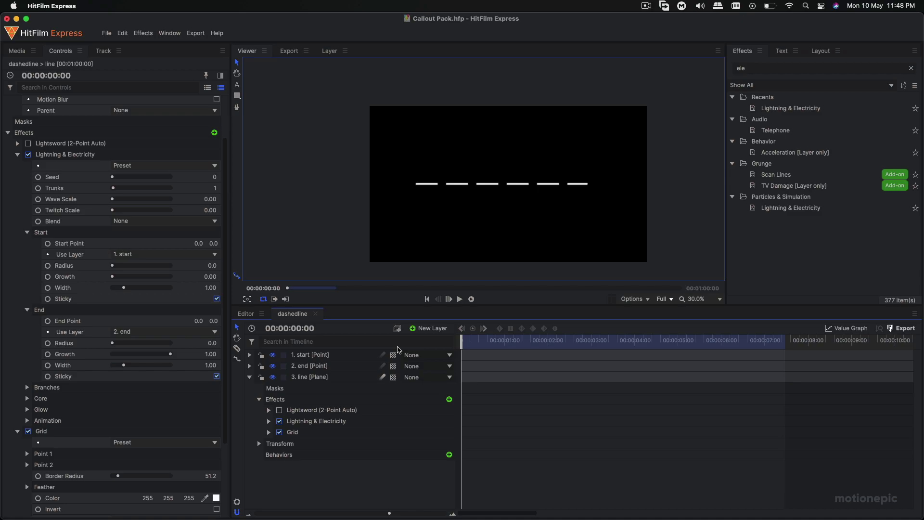